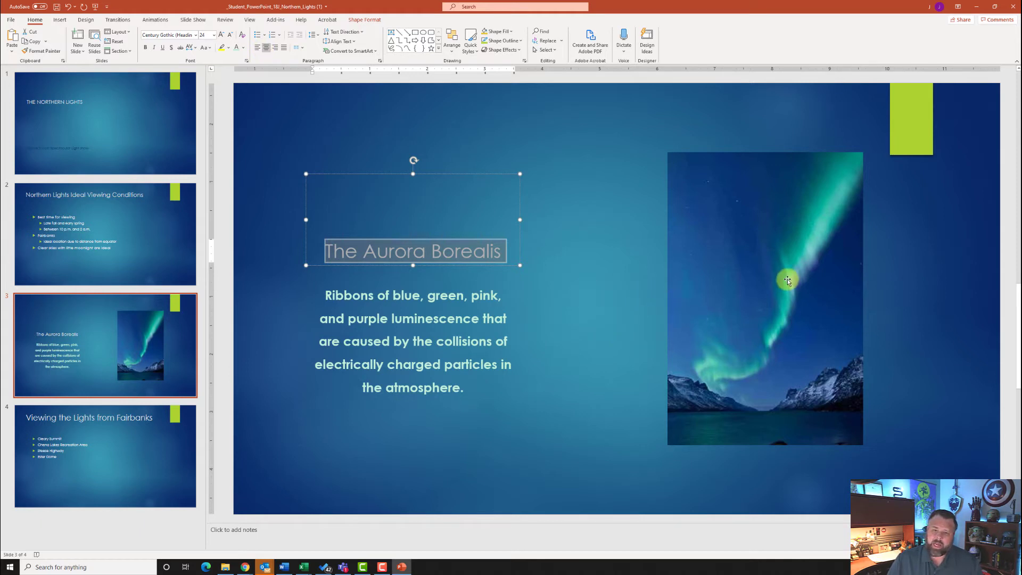
Step: Give slide 3's aurora photo the Soft Edge Rectangle picture style plus an artistic effect
click(768, 298)
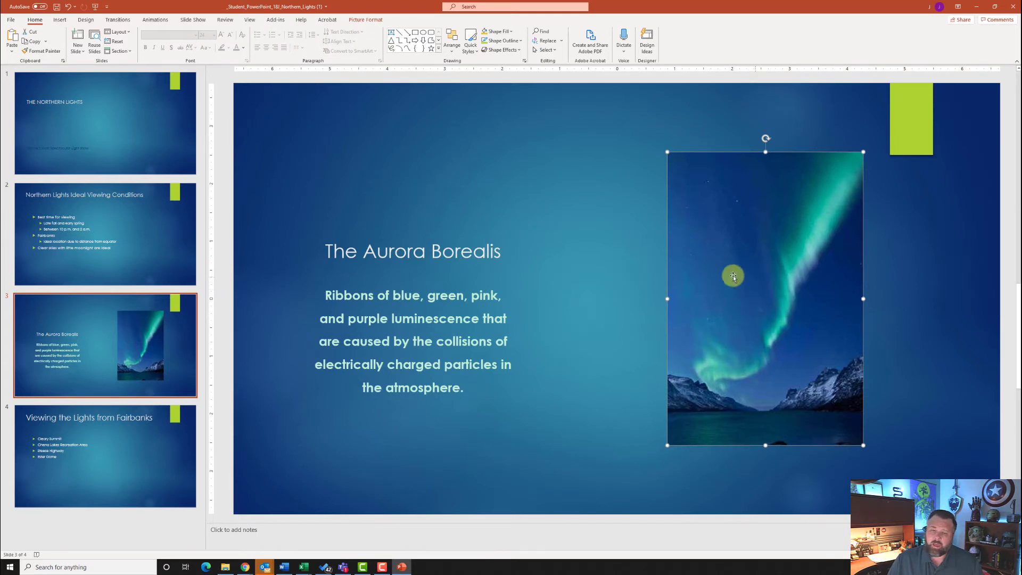
click(375, 22)
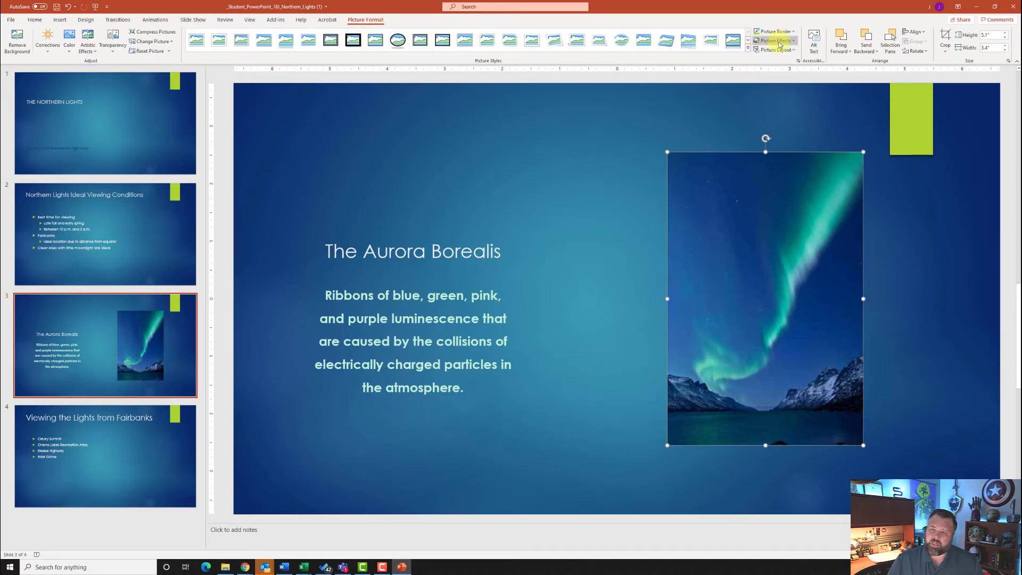
click(749, 49)
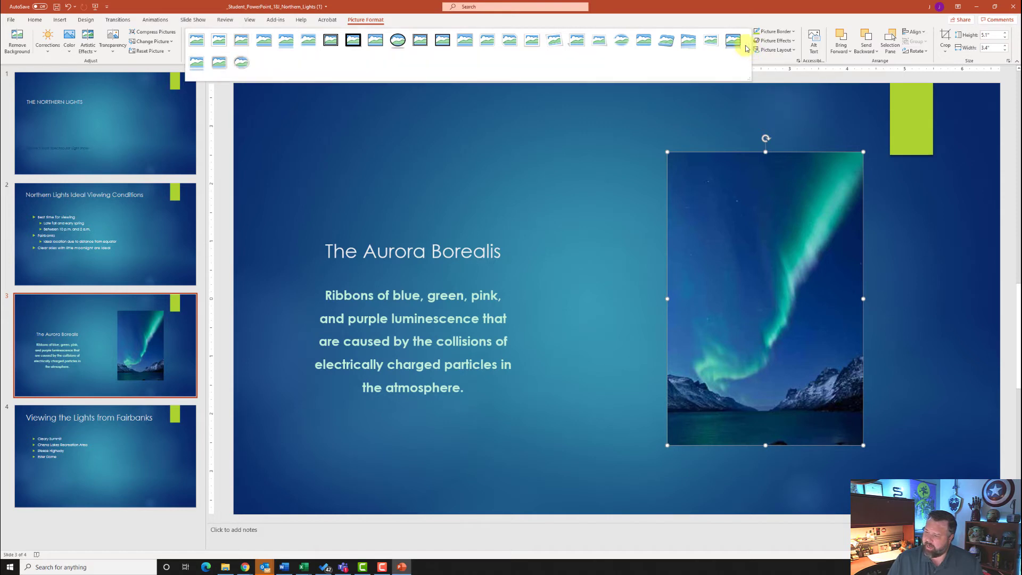
click(308, 43)
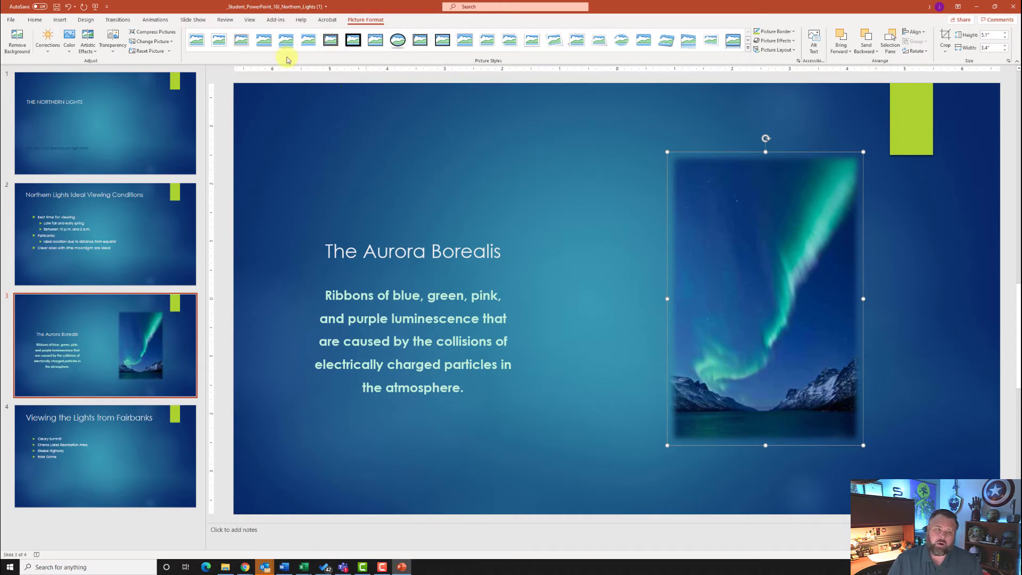
click(91, 48)
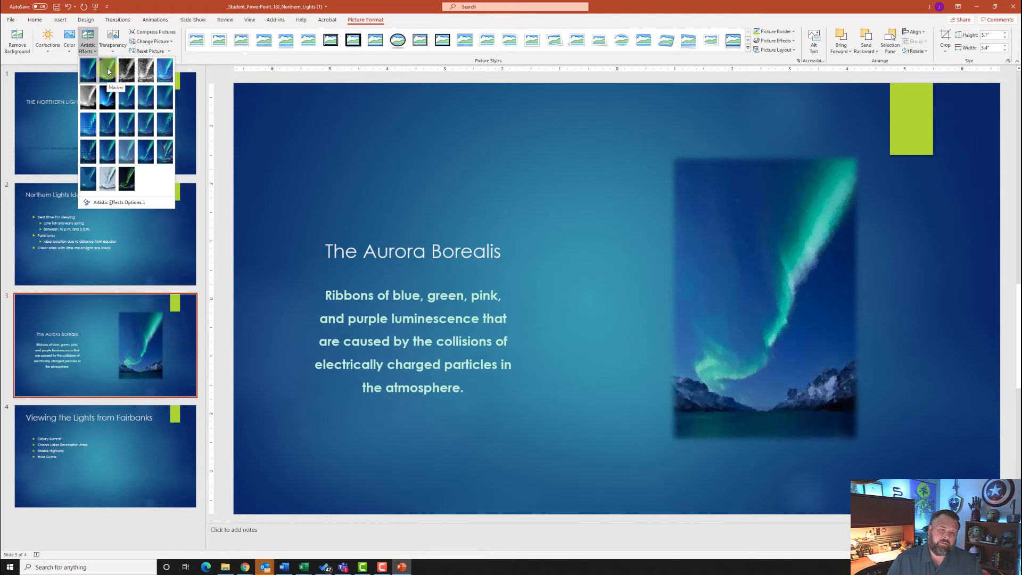
click(107, 72)
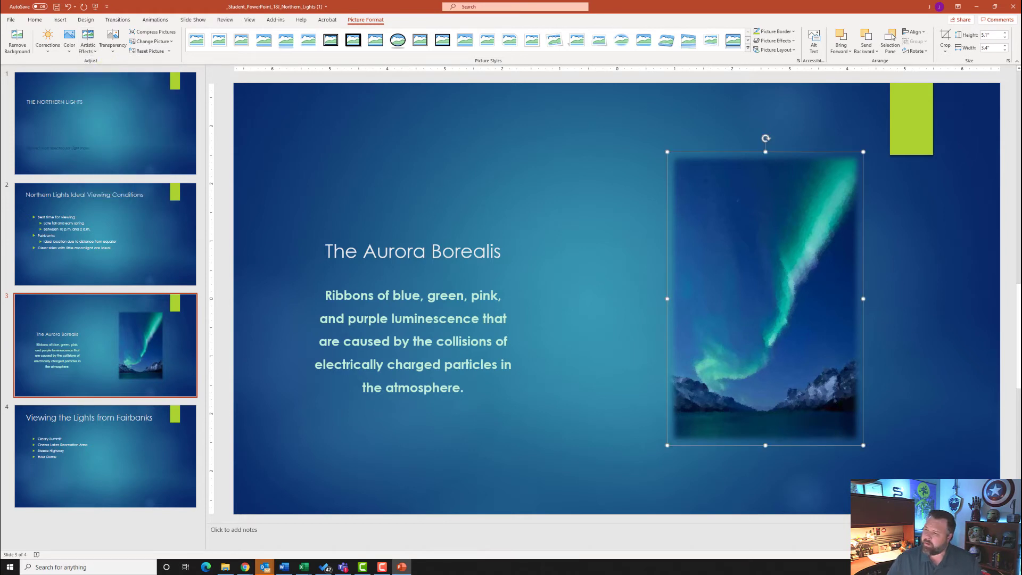
Step: Insert the p18J_Lights image into slide 4's empty content placeholder
click(163, 458)
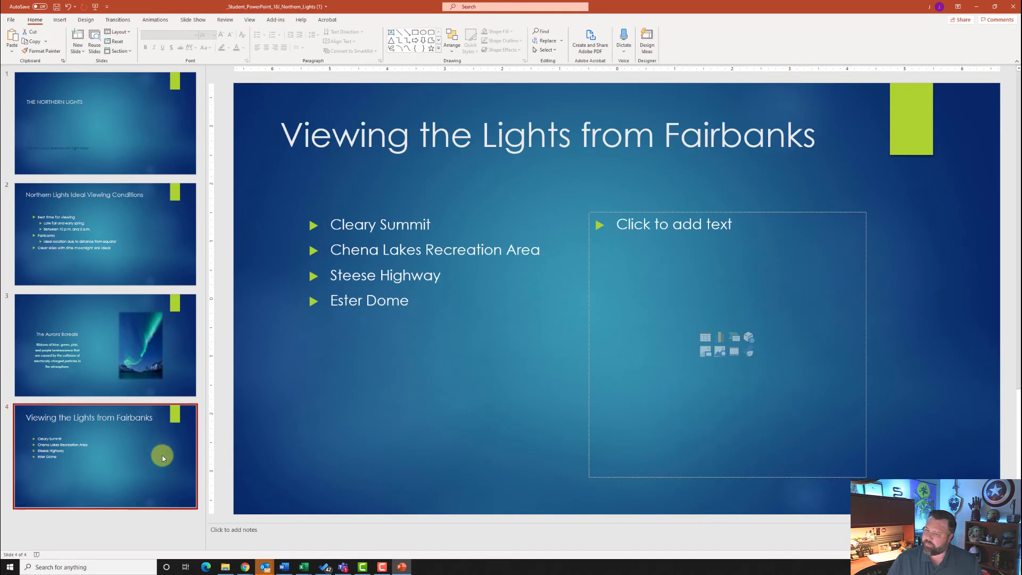
click(706, 353)
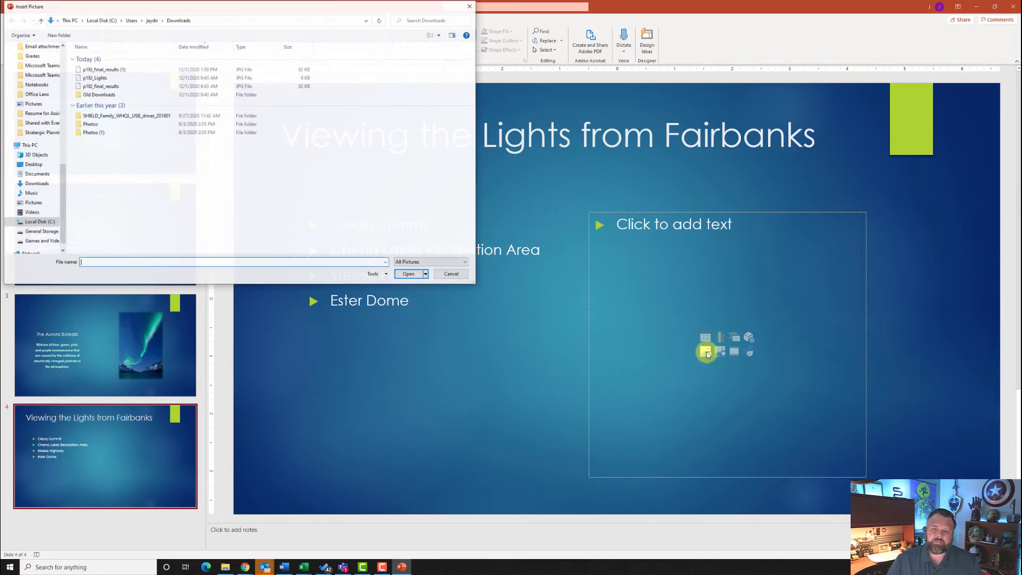
click(102, 78)
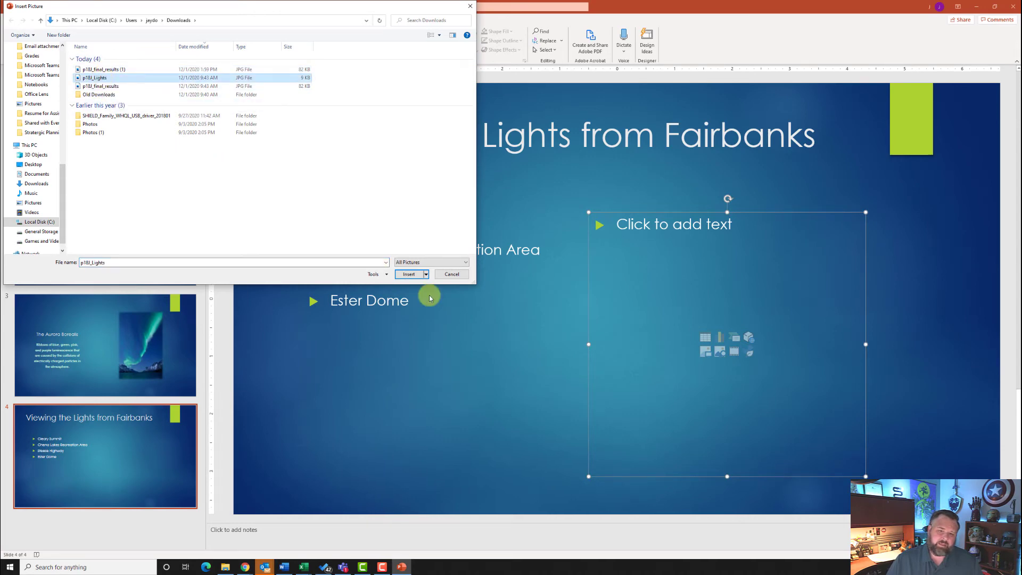
click(410, 274)
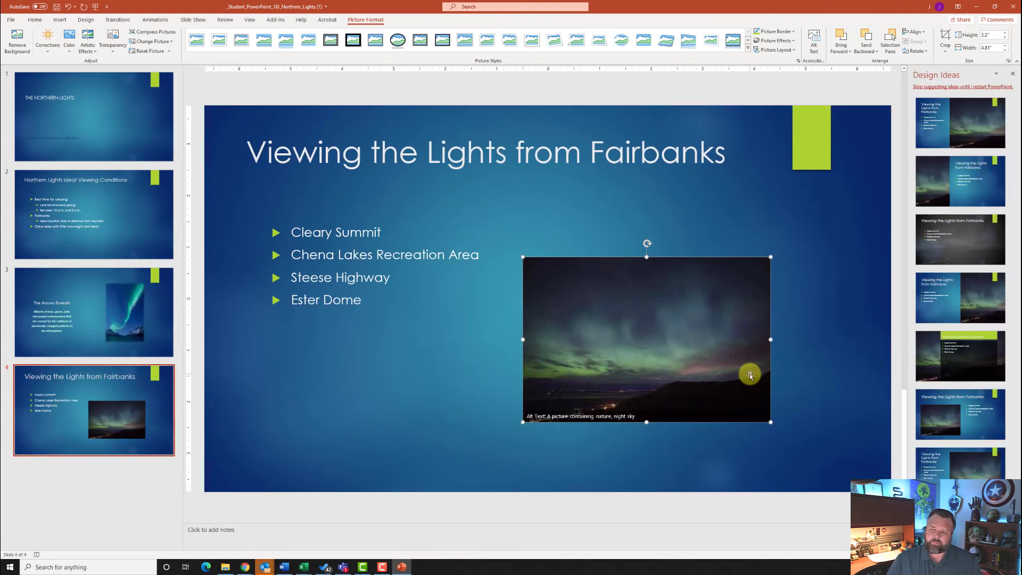
Step: Apply the Reflected Rounded Rectangle picture style to the new photo
click(1013, 74)
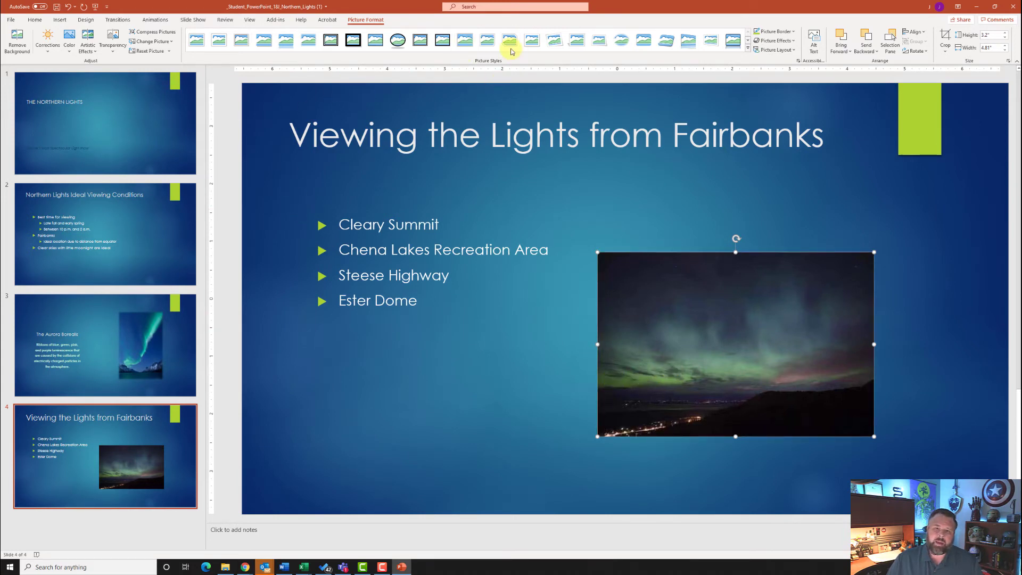
click(747, 48)
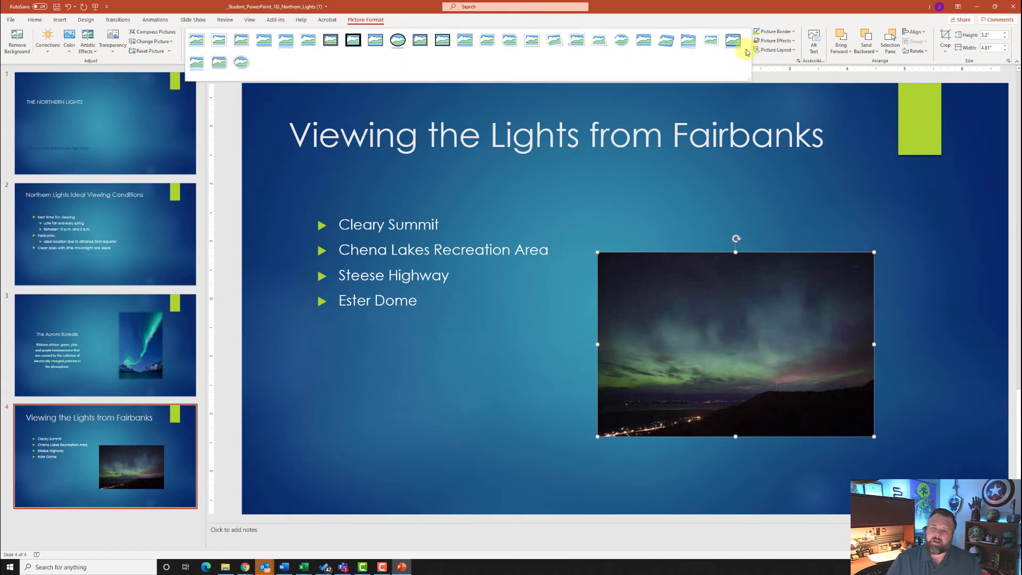
click(289, 42)
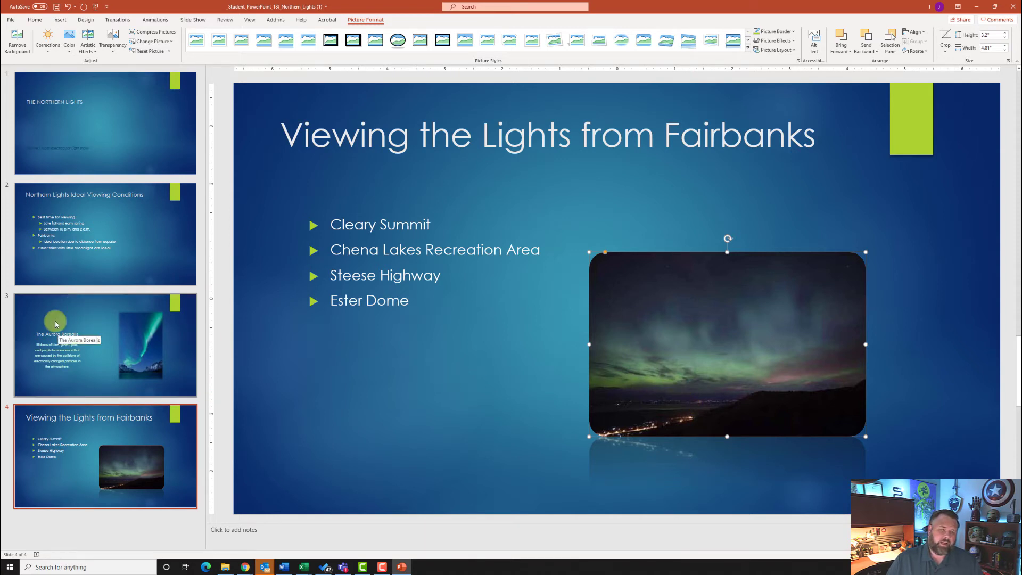
Step: Drag The Aurora Borealis slide above slide 2, then select the Fairbanks slide
drag(56, 324, 60, 212)
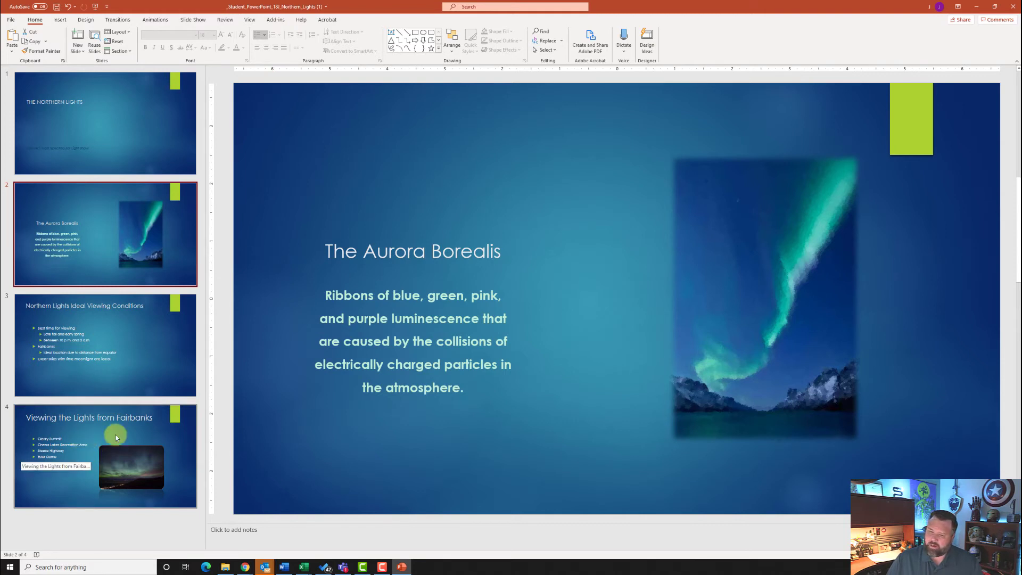
click(66, 445)
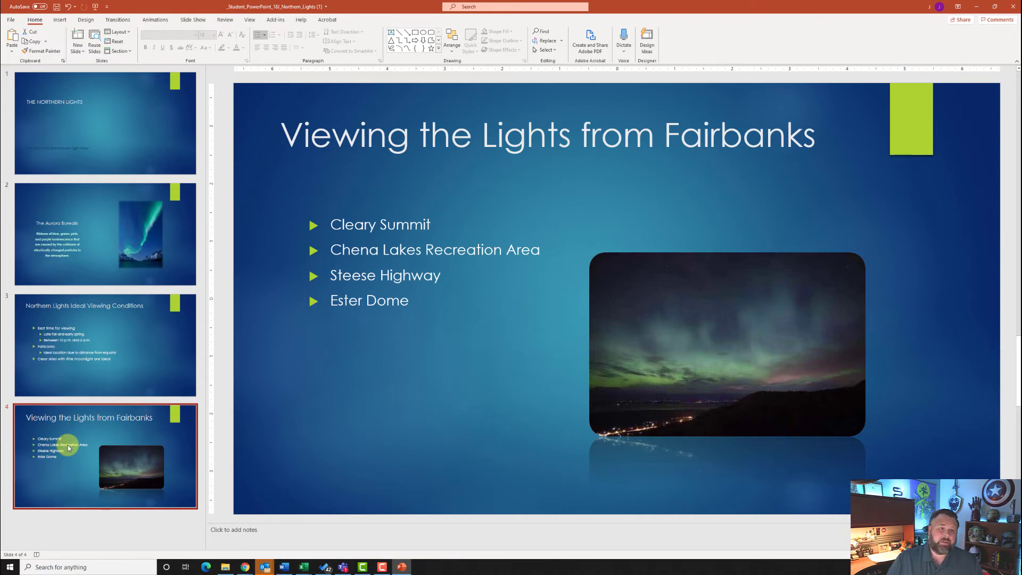
Step: Add a Section Header slide titled 'Visit Fairbanks and View the Northern Lights', subtitled 'With Kodiak West Travel'
click(78, 53)
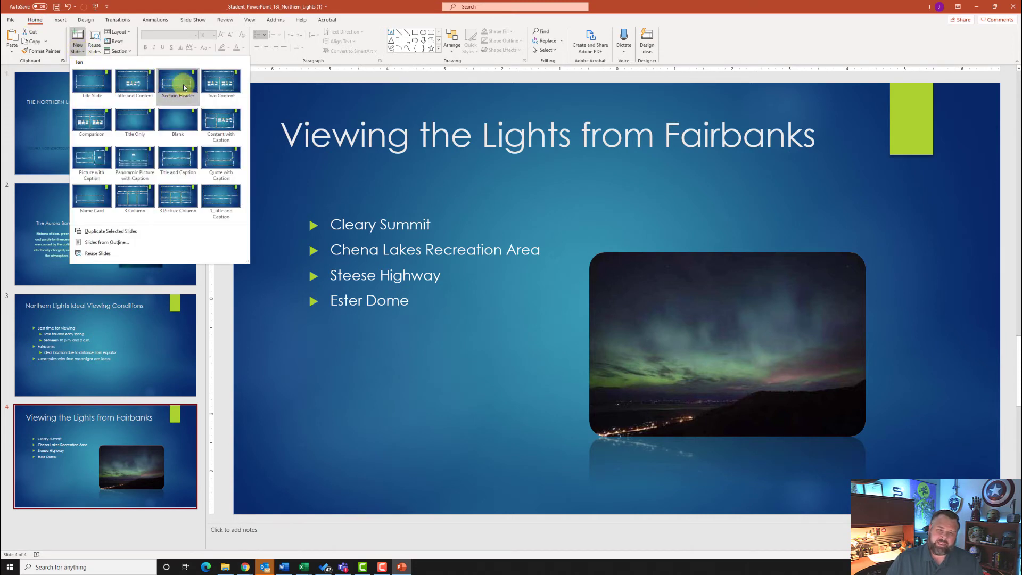
click(175, 89)
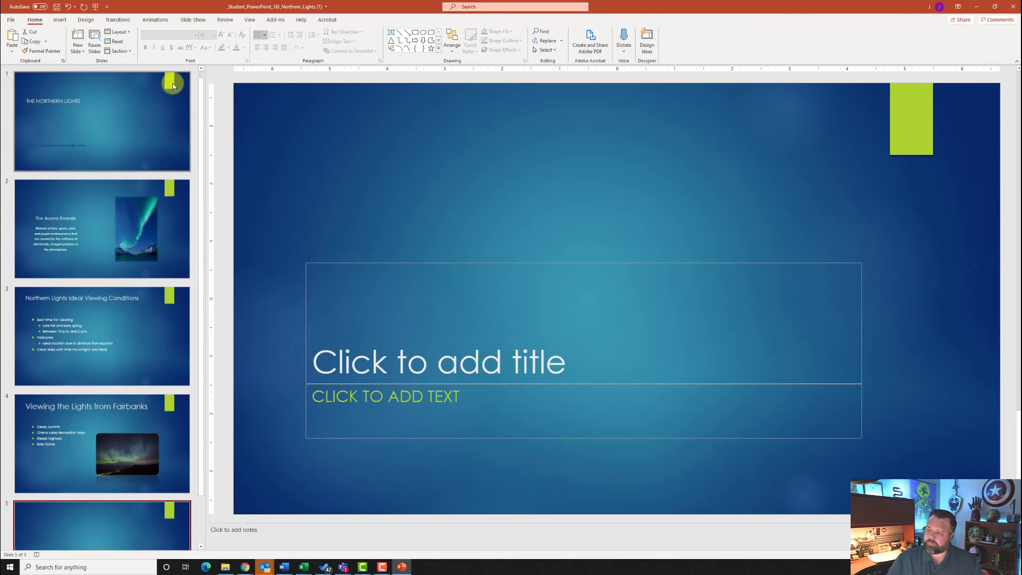
click(455, 364)
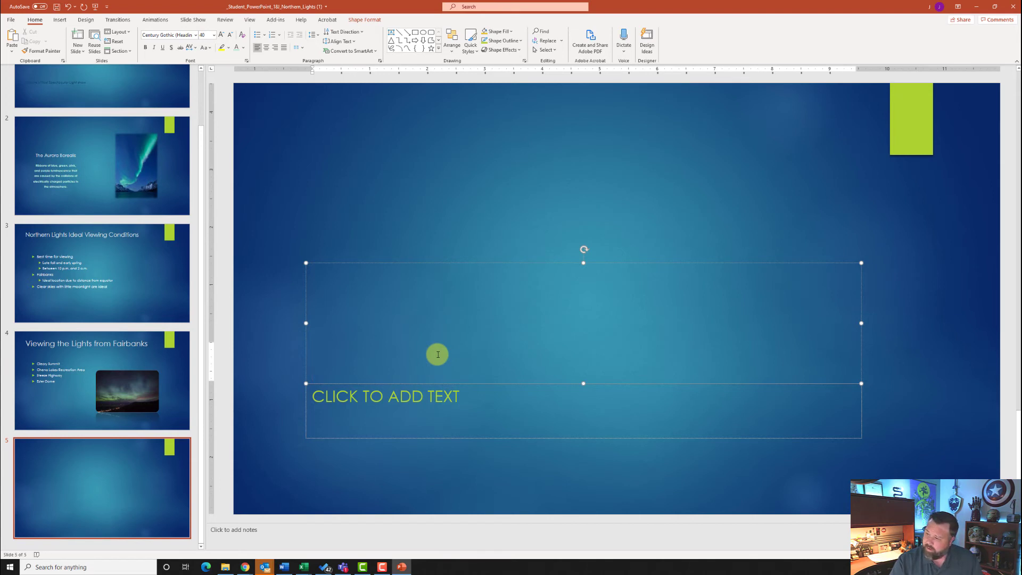
text(Visi)
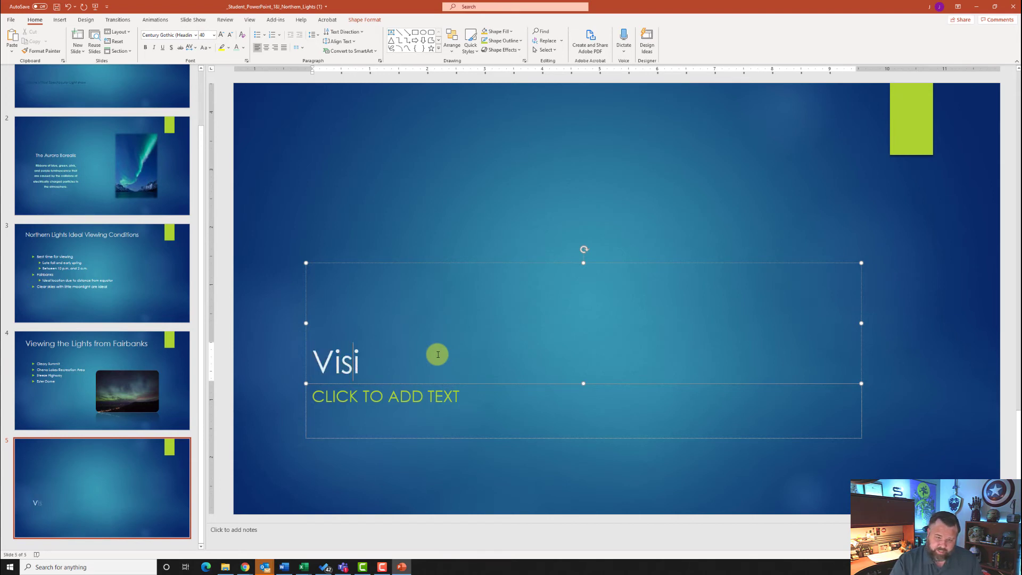
text(t Fairbanks)
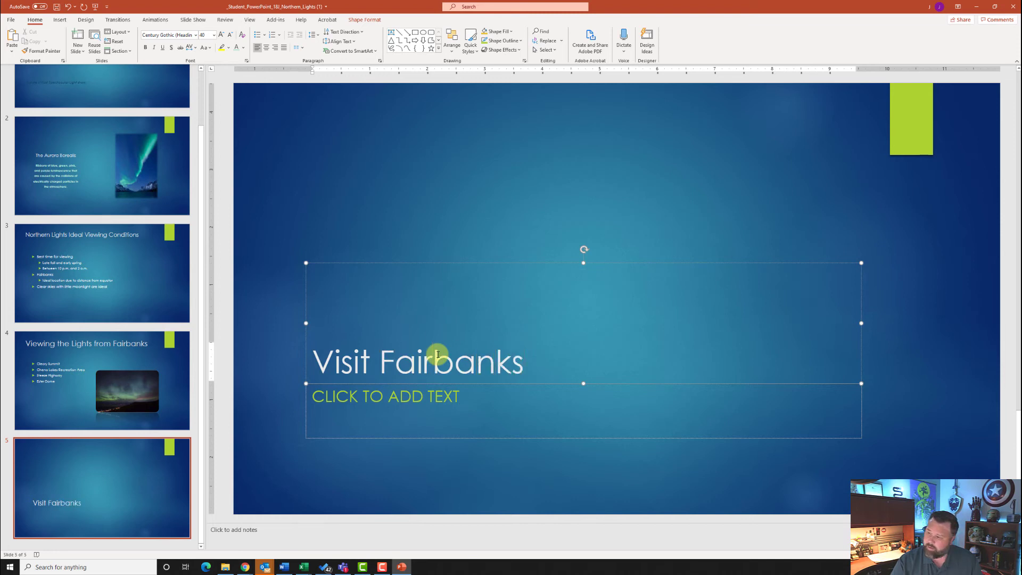
text( and Vie)
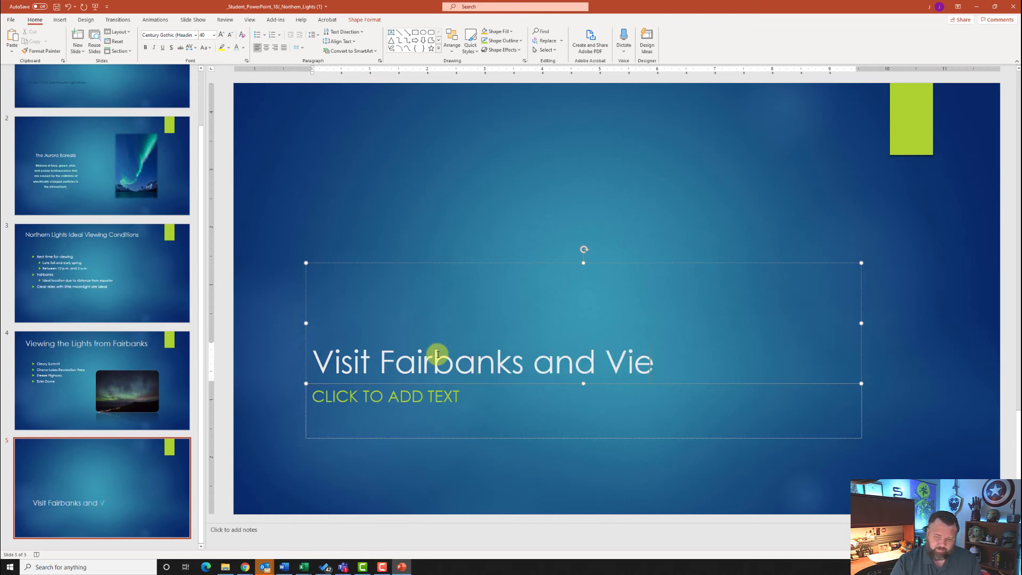
text(w the Nor)
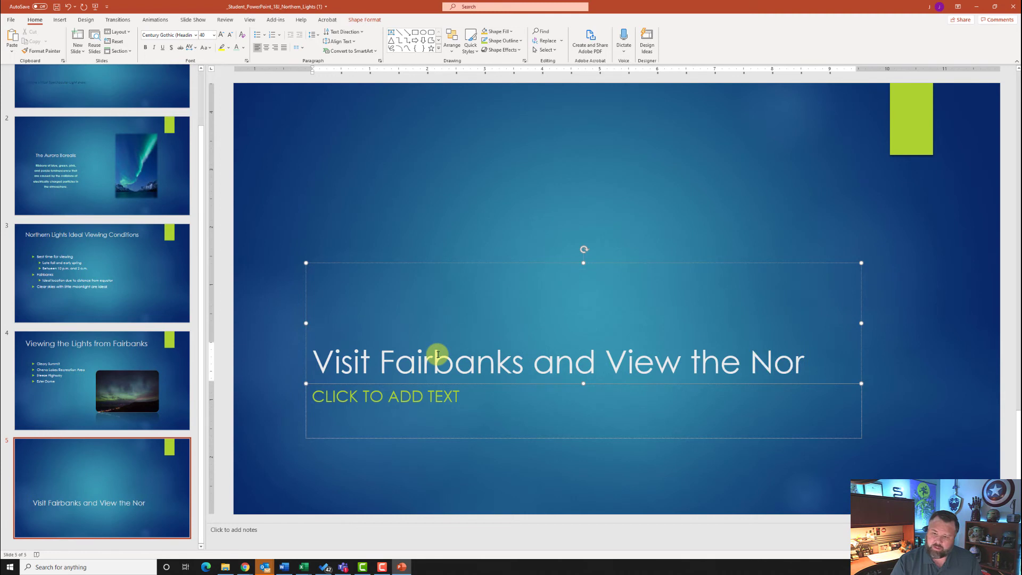
text(thern )
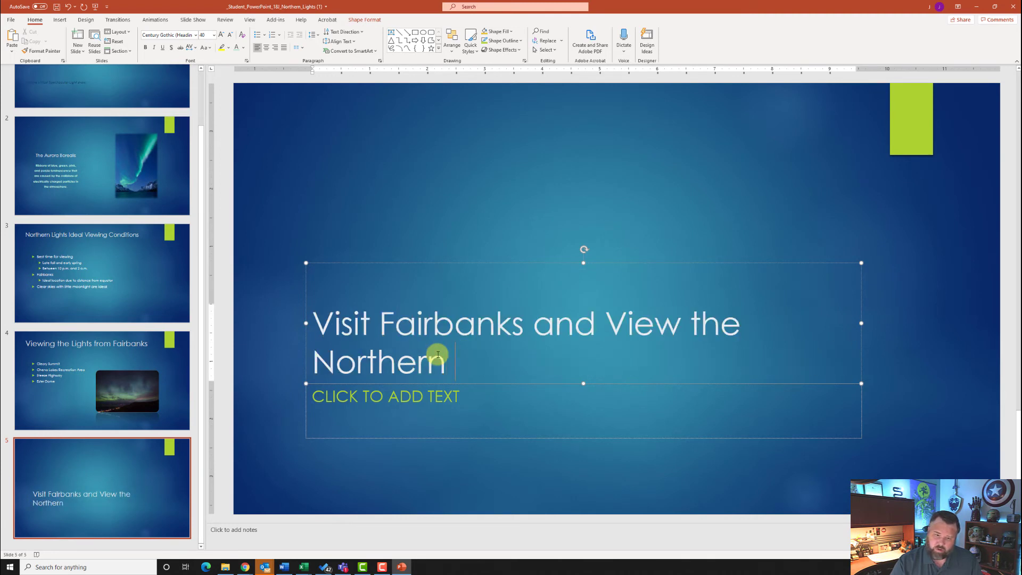
text(Lights)
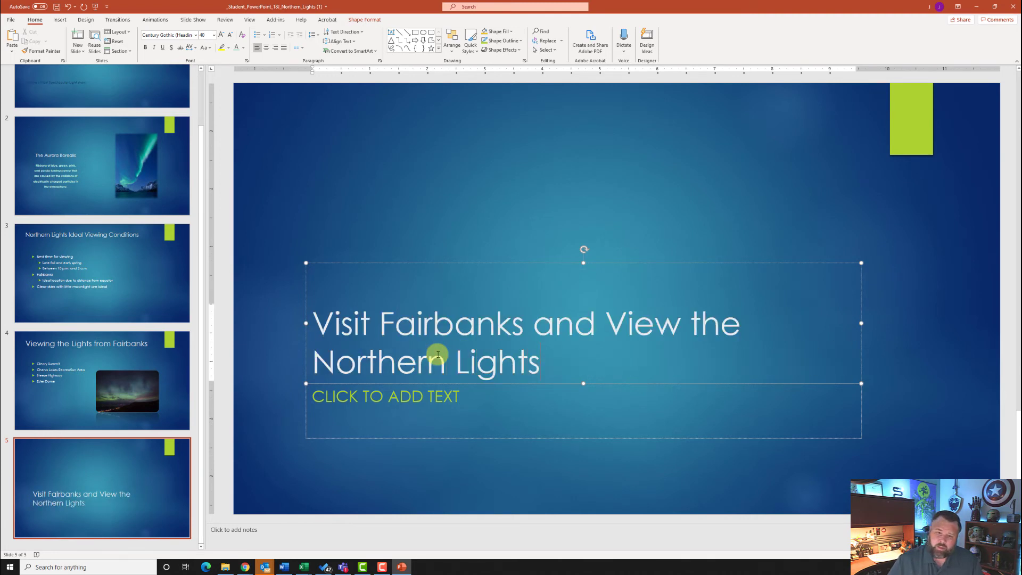
click(373, 390)
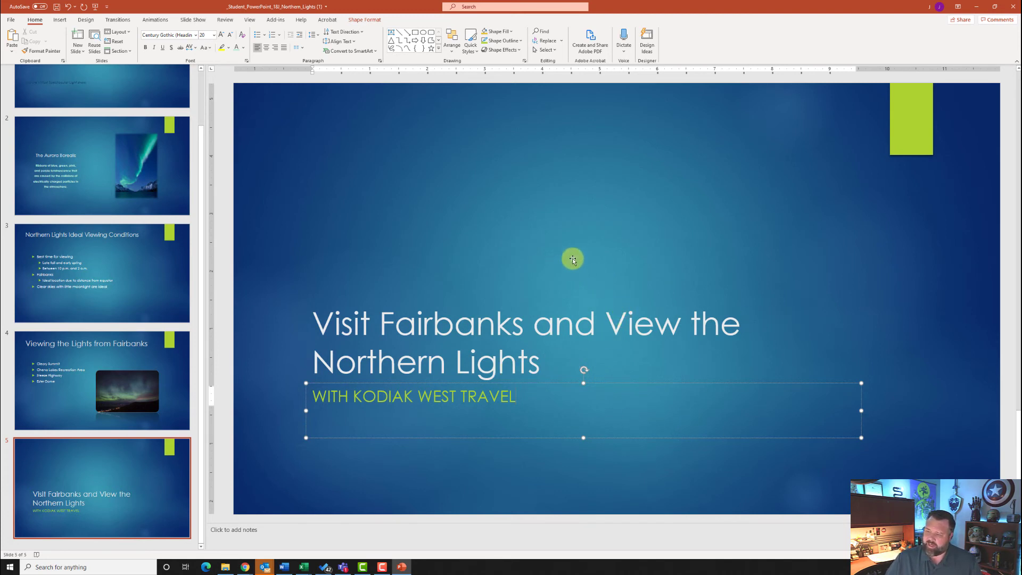
click(805, 180)
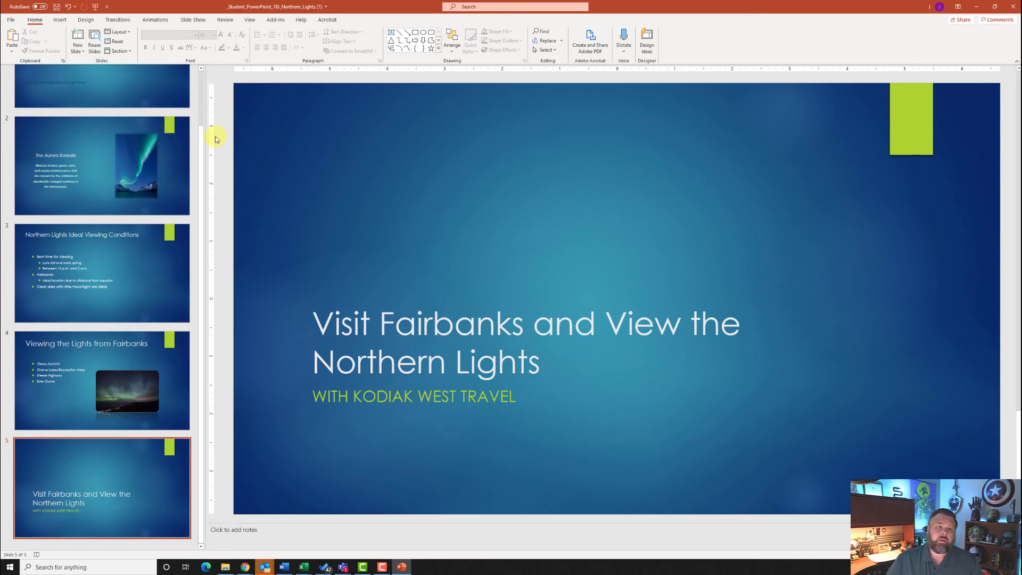
Step: Apply an Uncover transition From Top with a 01.25 duration to all slides
click(117, 20)
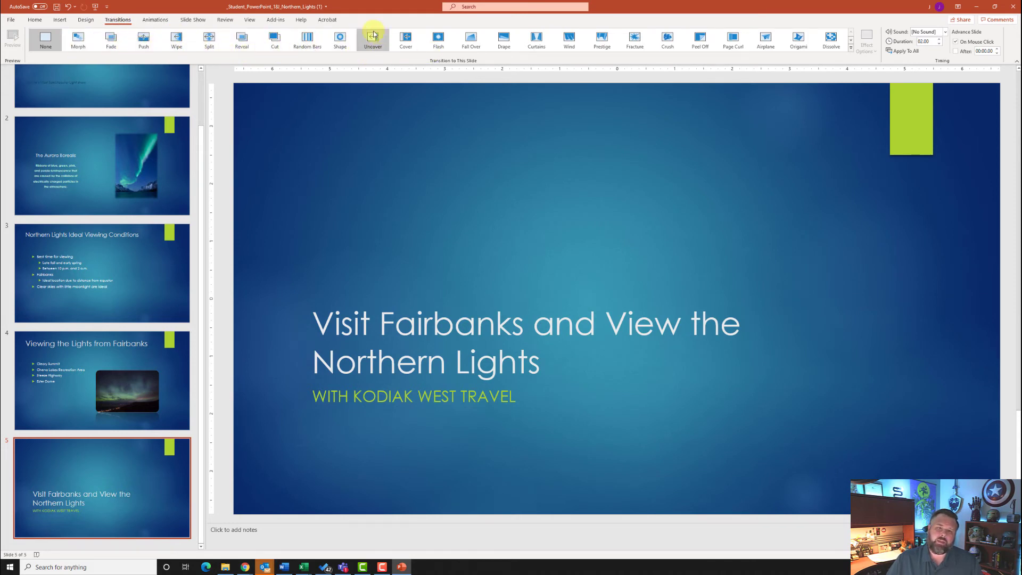
click(375, 43)
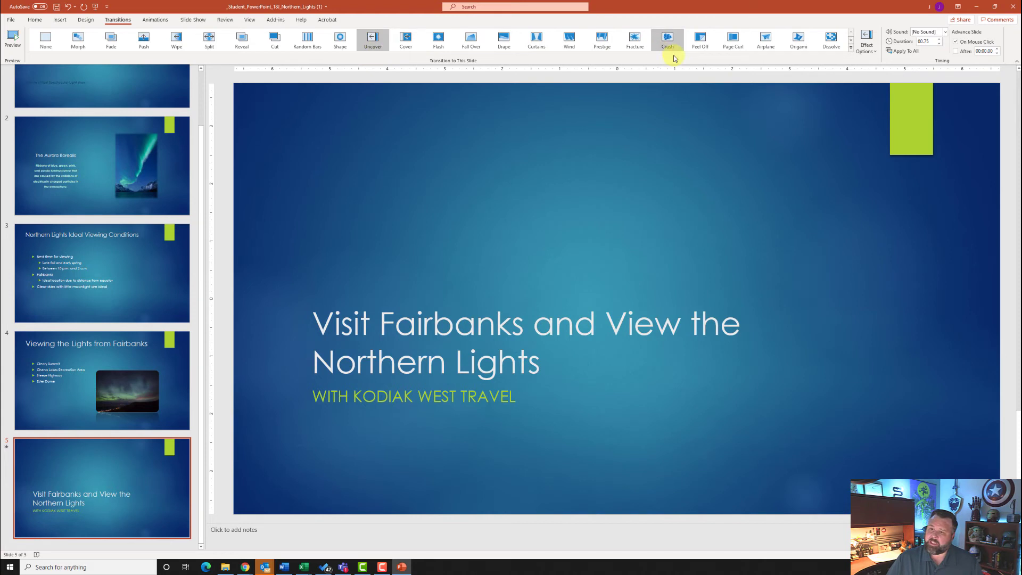
click(868, 47)
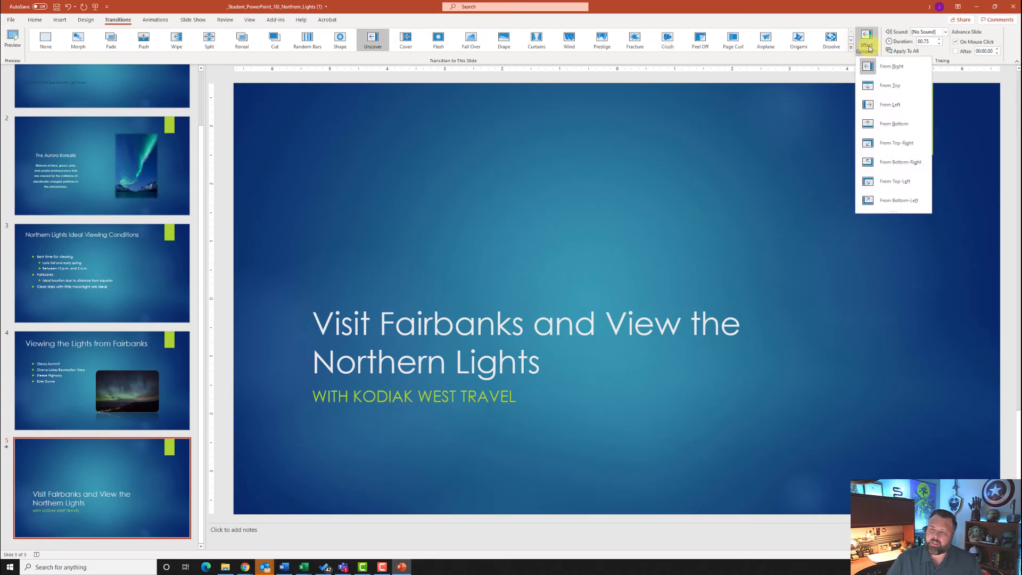
click(881, 87)
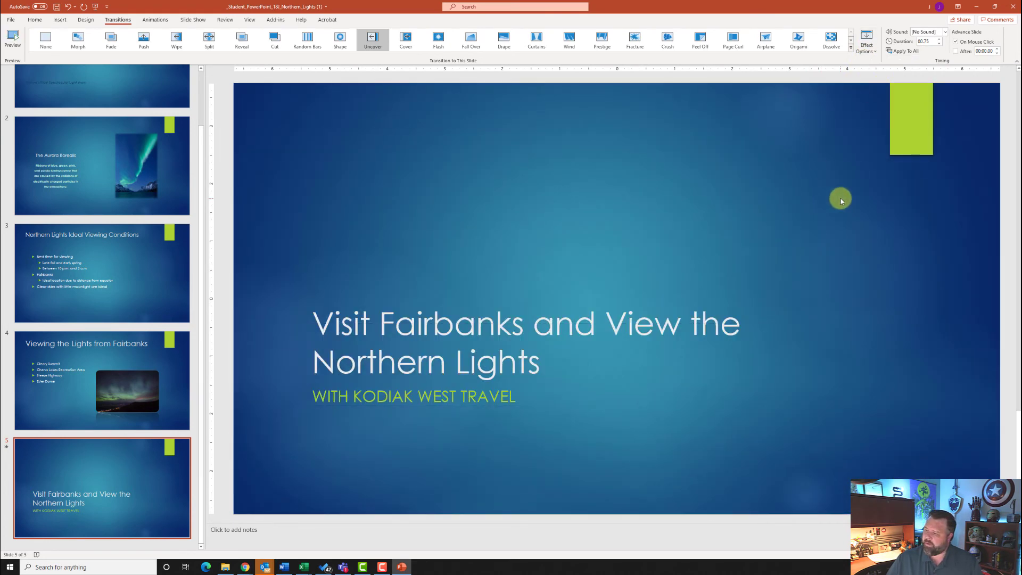
click(927, 43)
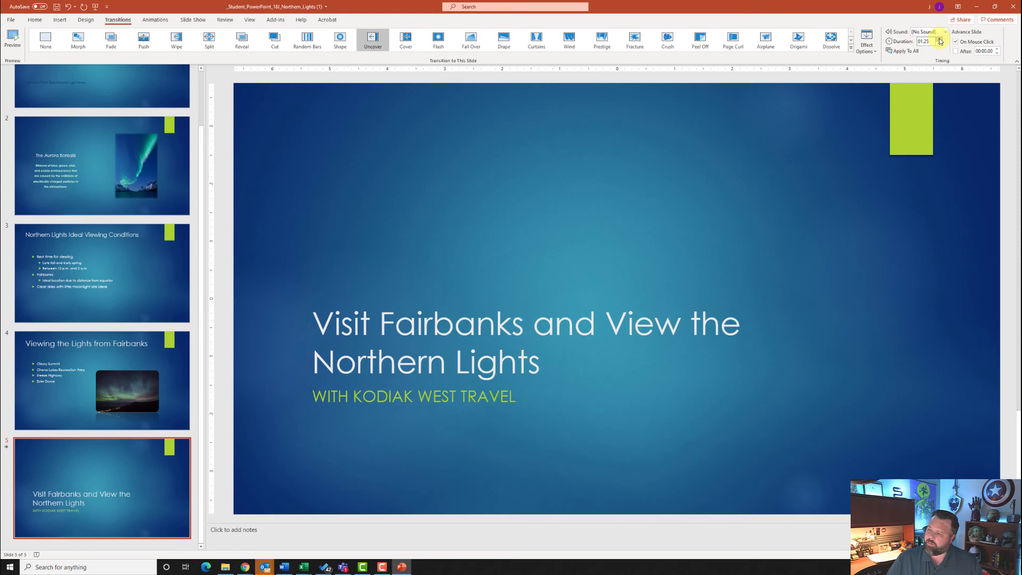
click(903, 51)
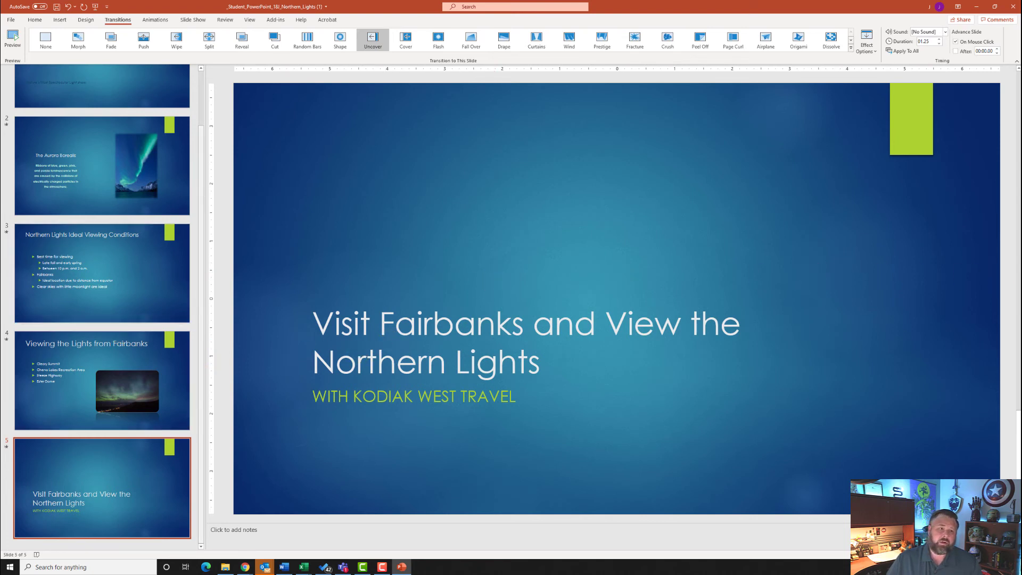
click(60, 20)
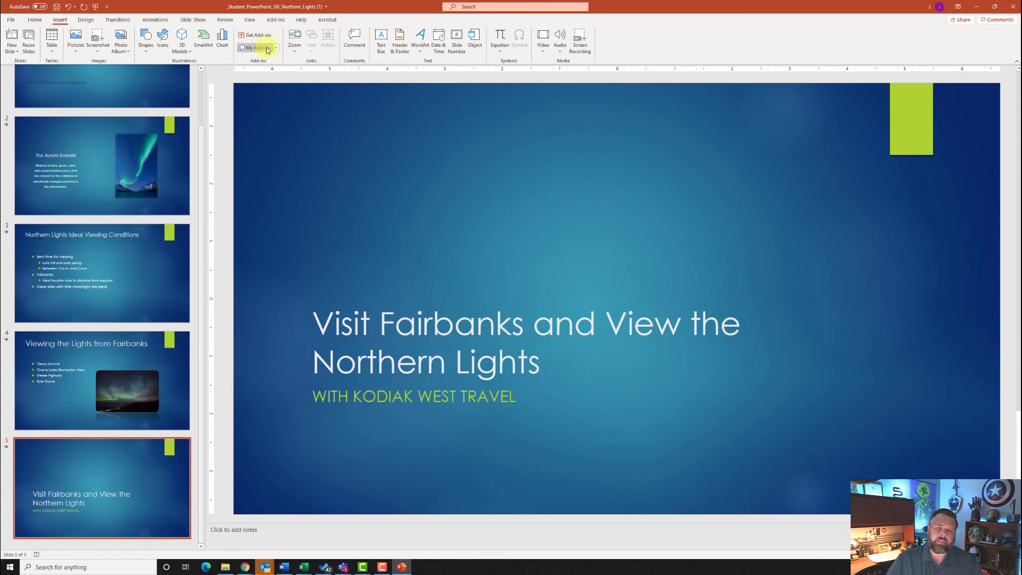
Step: Add auto-updating date, page numbers and footer 15J_Northern_Lights to all notes and handouts
click(401, 47)
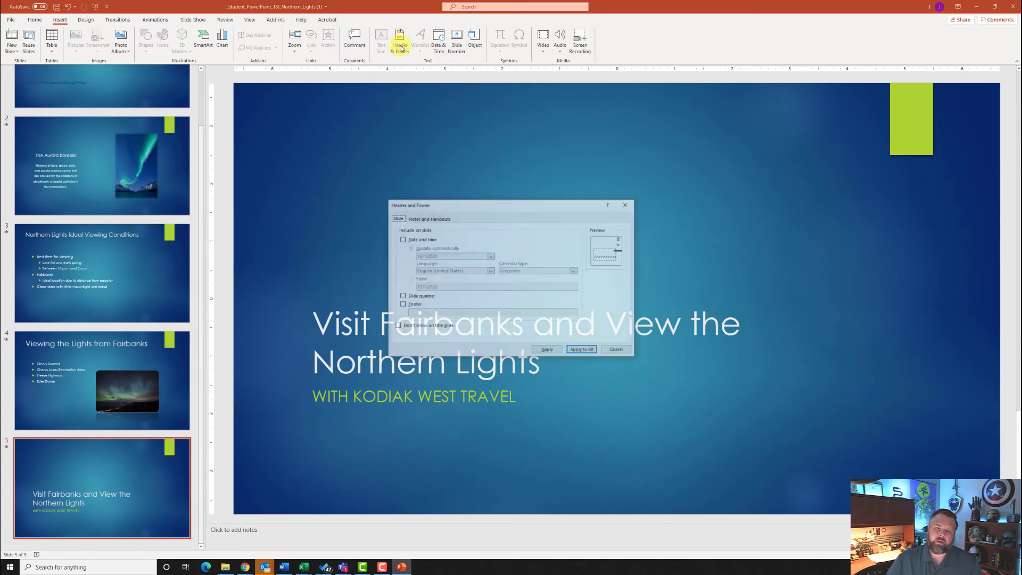
click(437, 219)
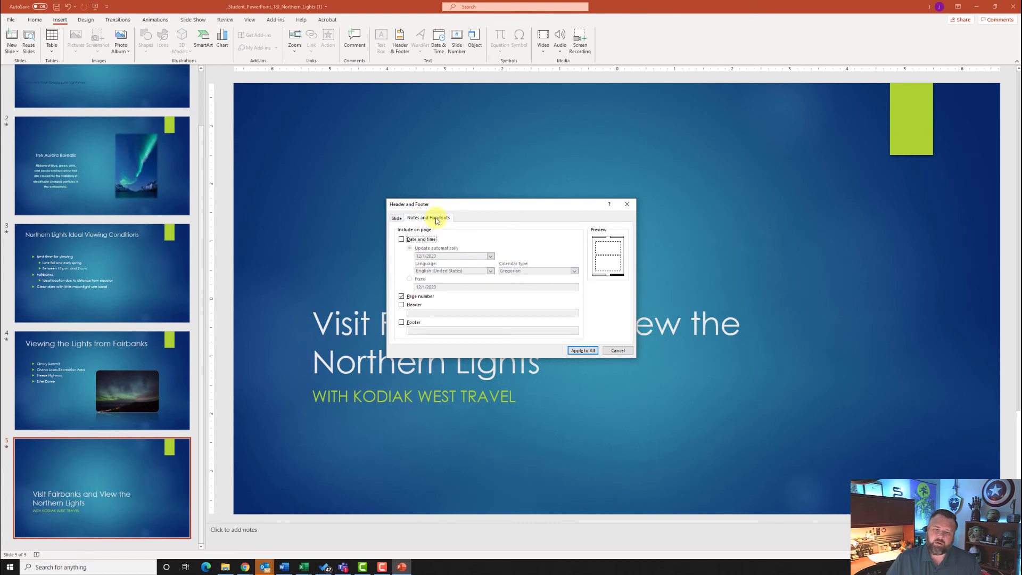
click(401, 239)
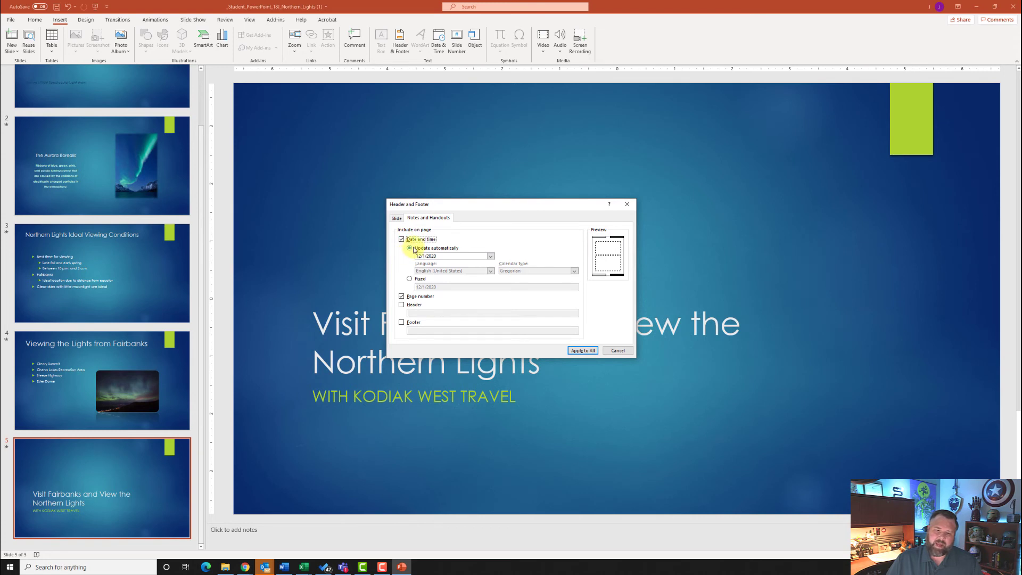
click(402, 323)
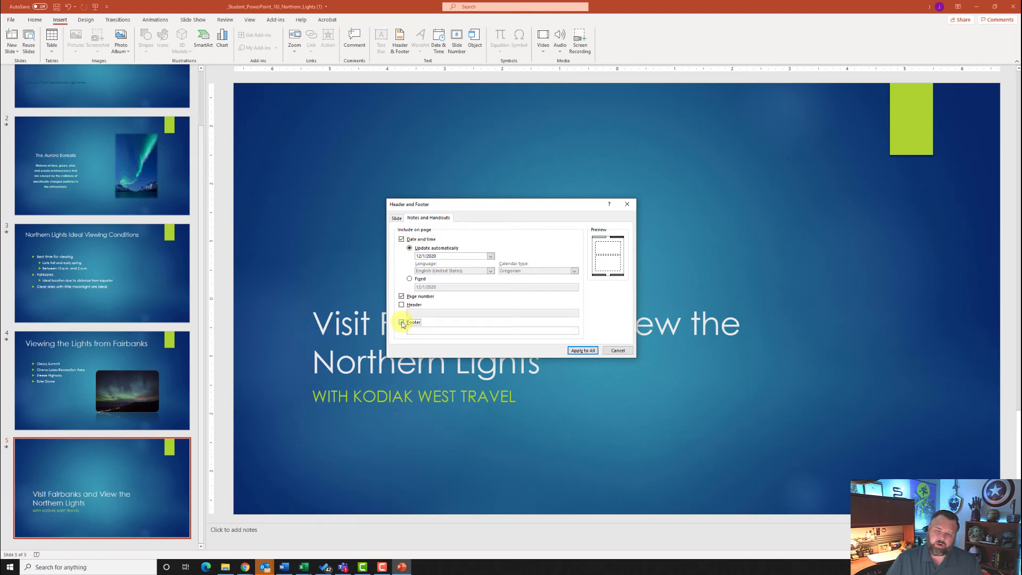
click(402, 322)
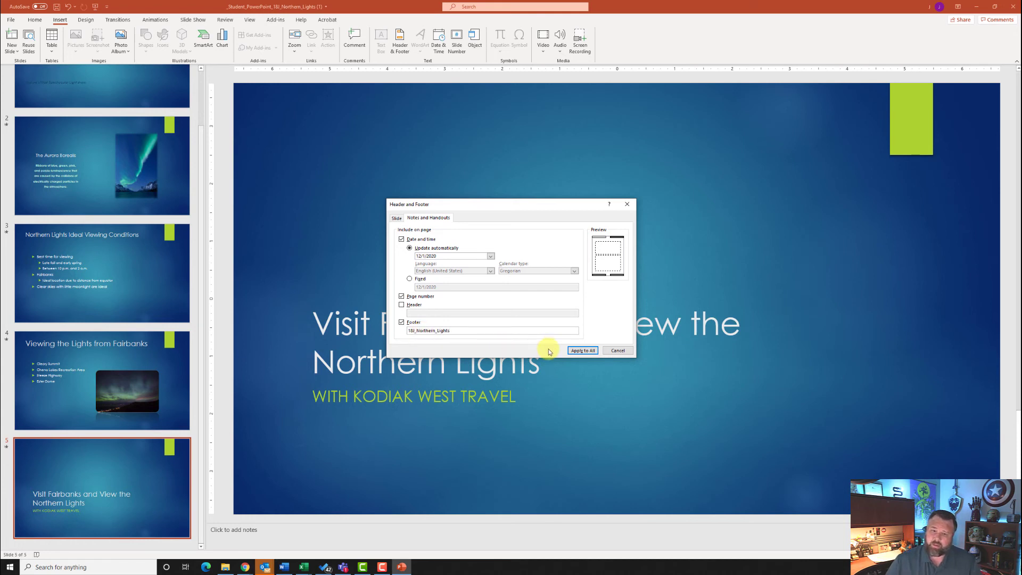
click(582, 351)
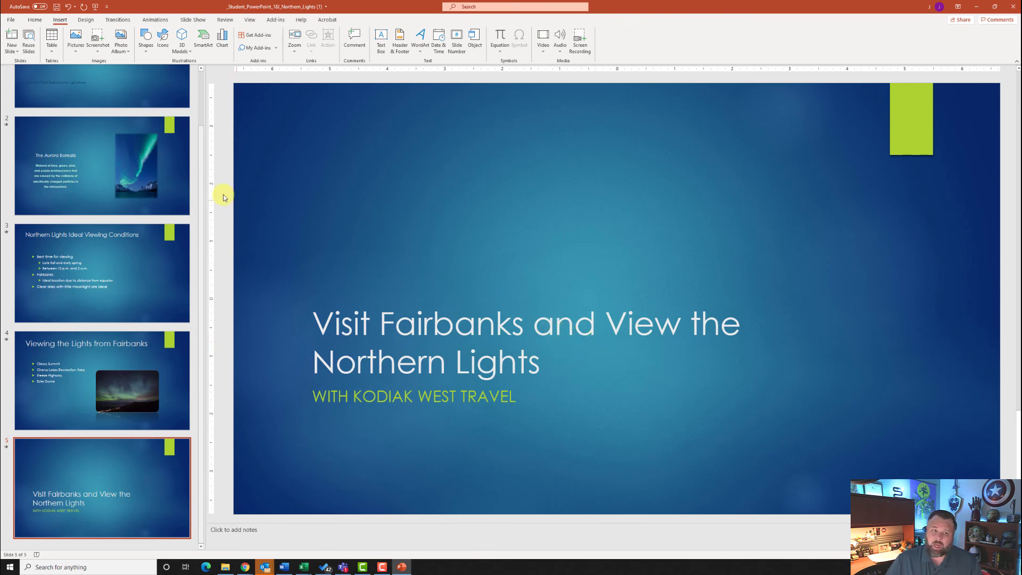
Step: Add the tags 'northern lights, Fairbanks' in the presentation's File Info properties
click(11, 20)
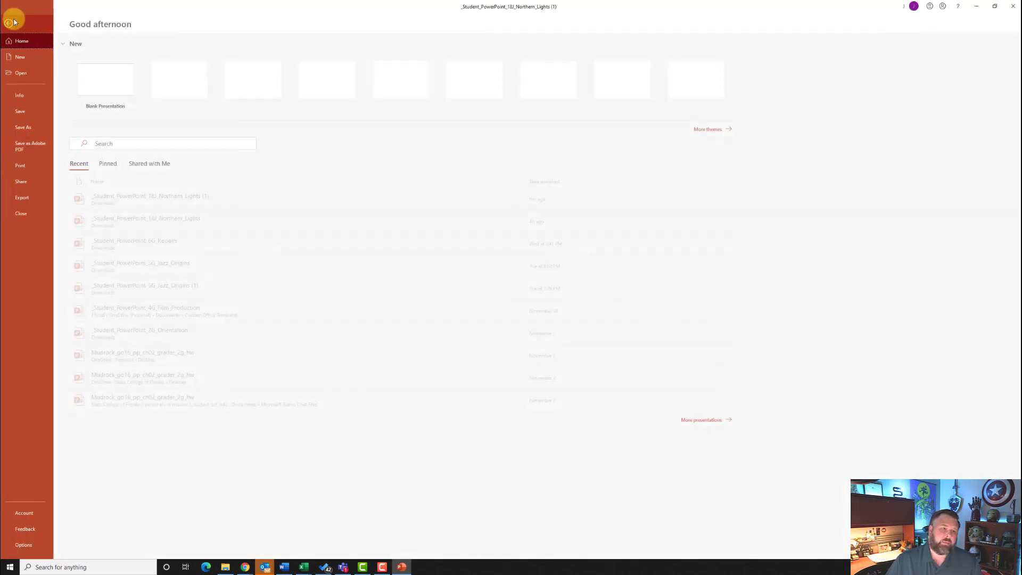
click(33, 97)
click(383, 146)
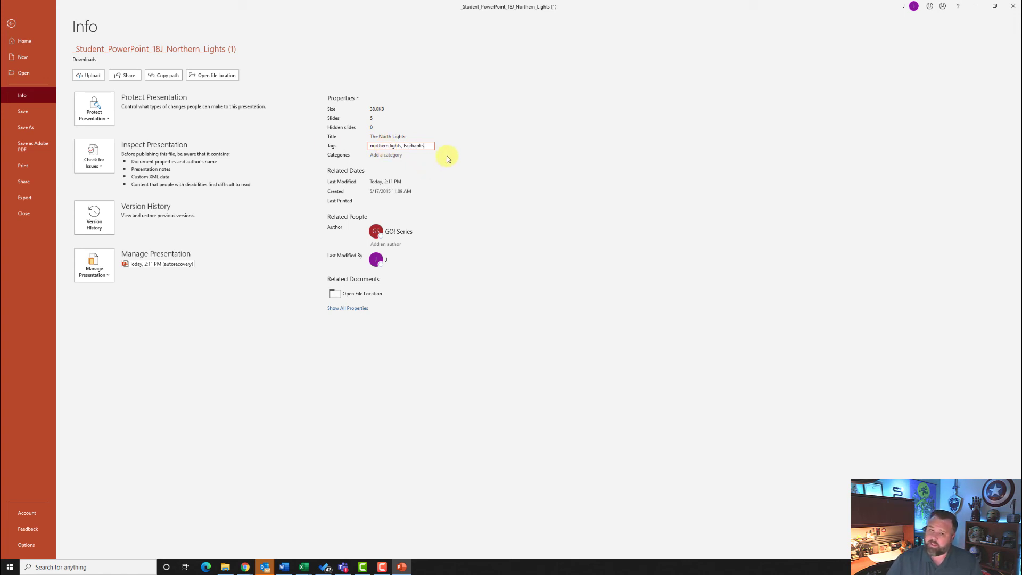
Step: Save the presentation and minimize PowerPoint
click(25, 110)
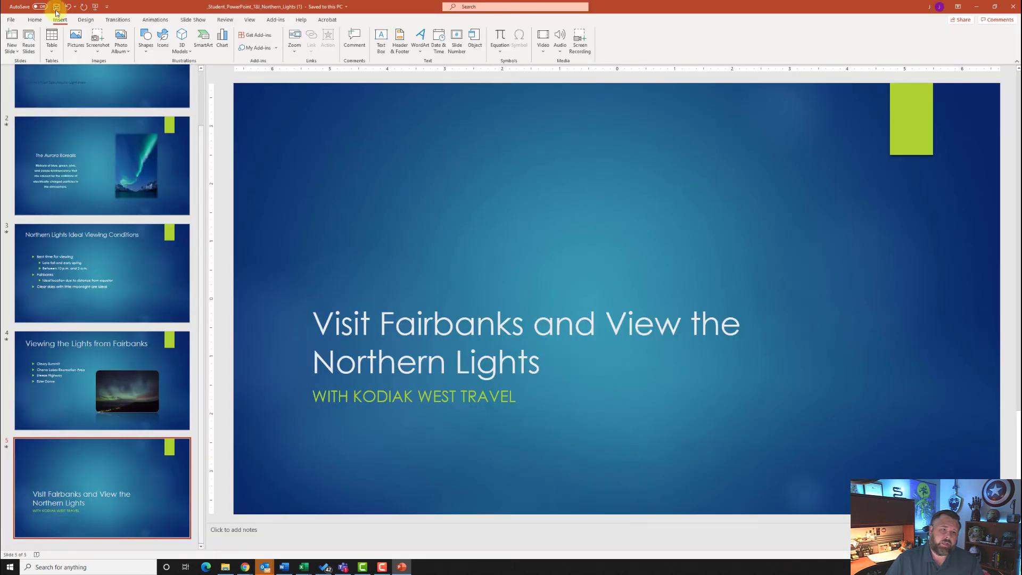
click(56, 8)
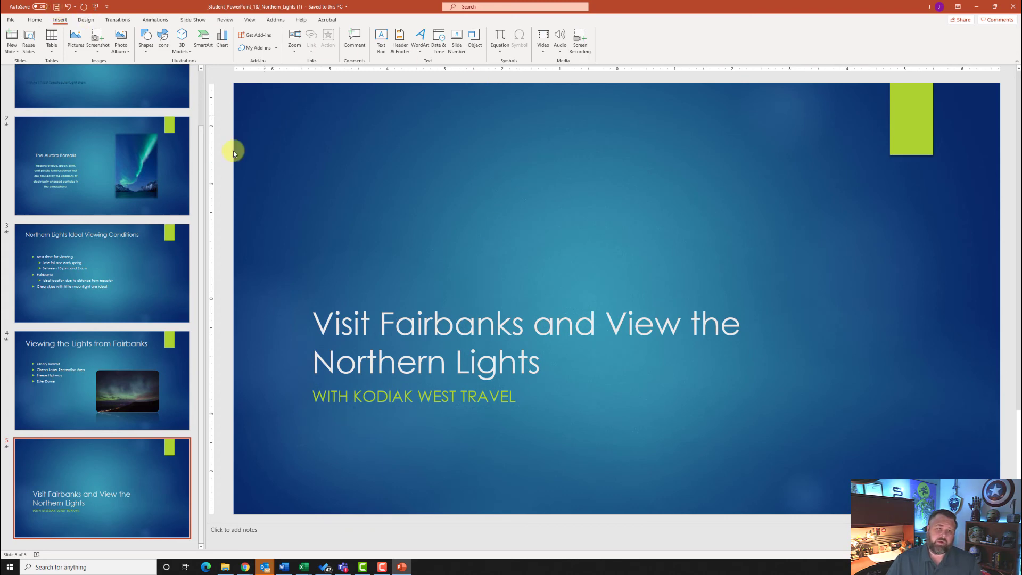
click(976, 6)
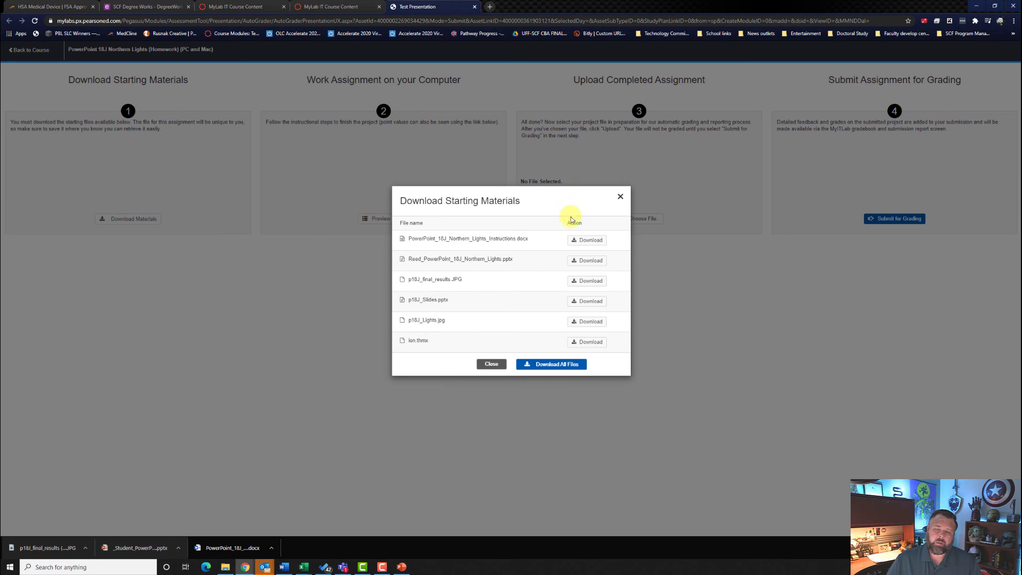
Step: Upload the finished Northern Lights presentation, submit it for grading, and close the assignment
click(620, 196)
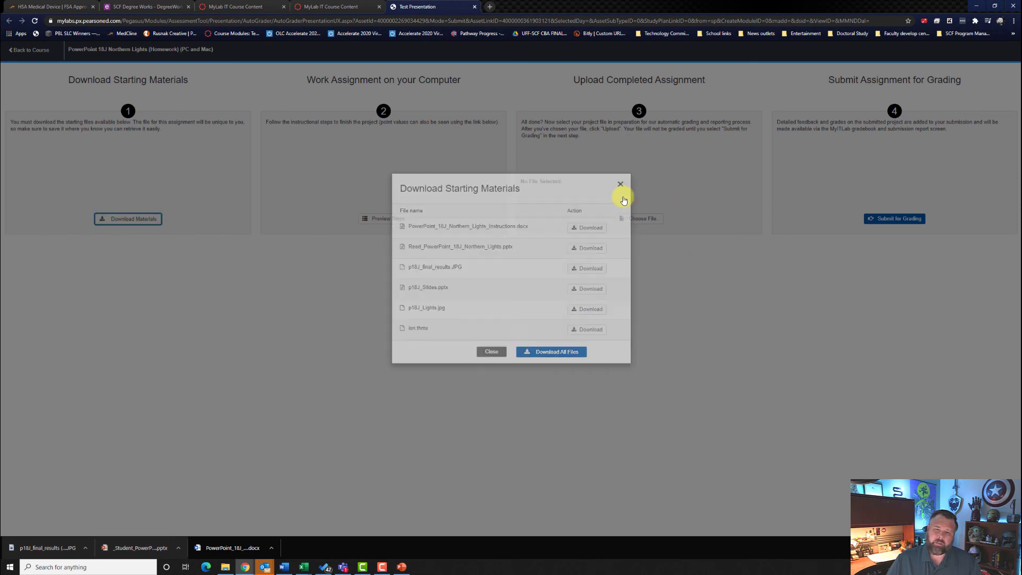
click(643, 219)
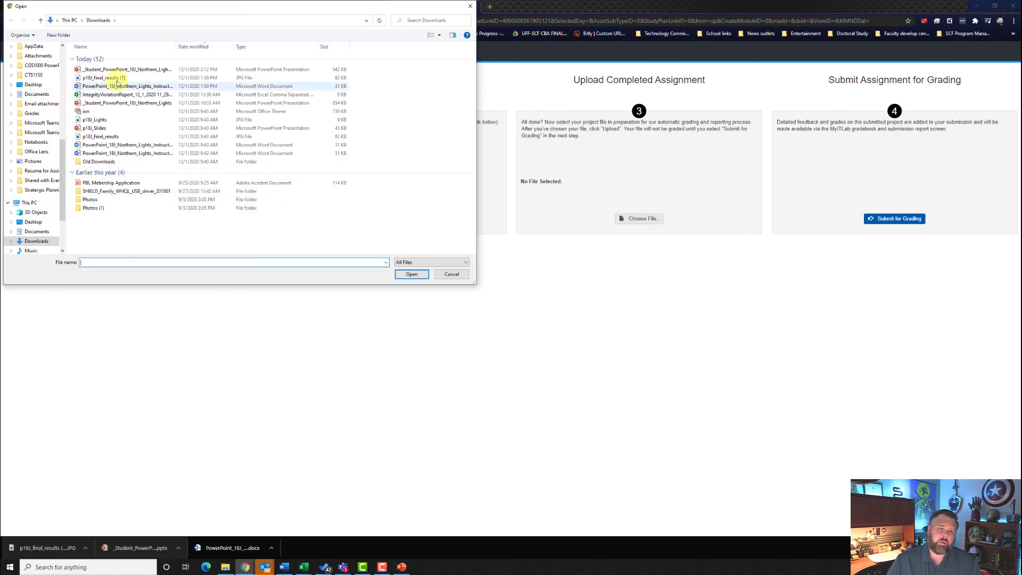
click(140, 69)
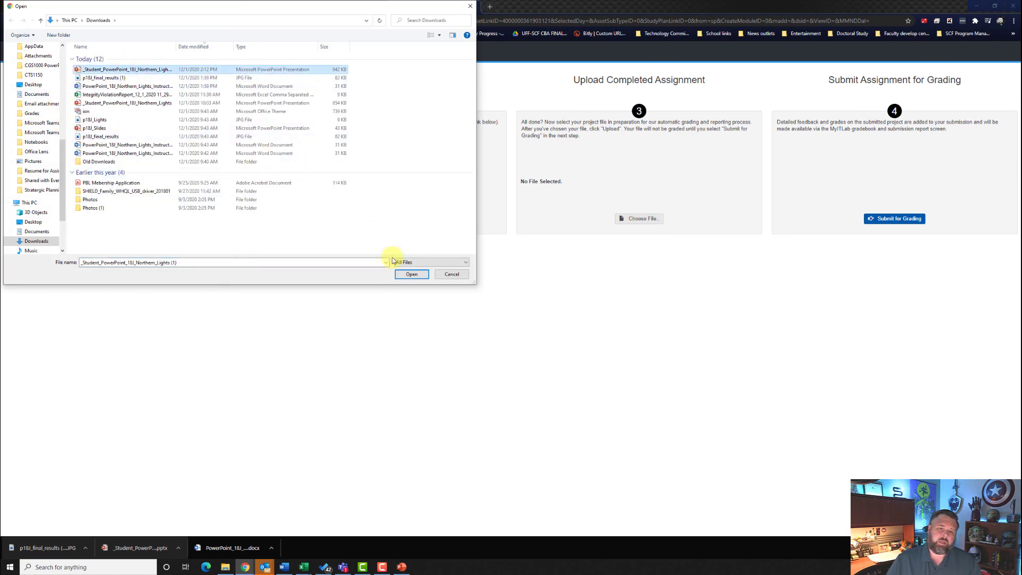
click(403, 274)
click(592, 223)
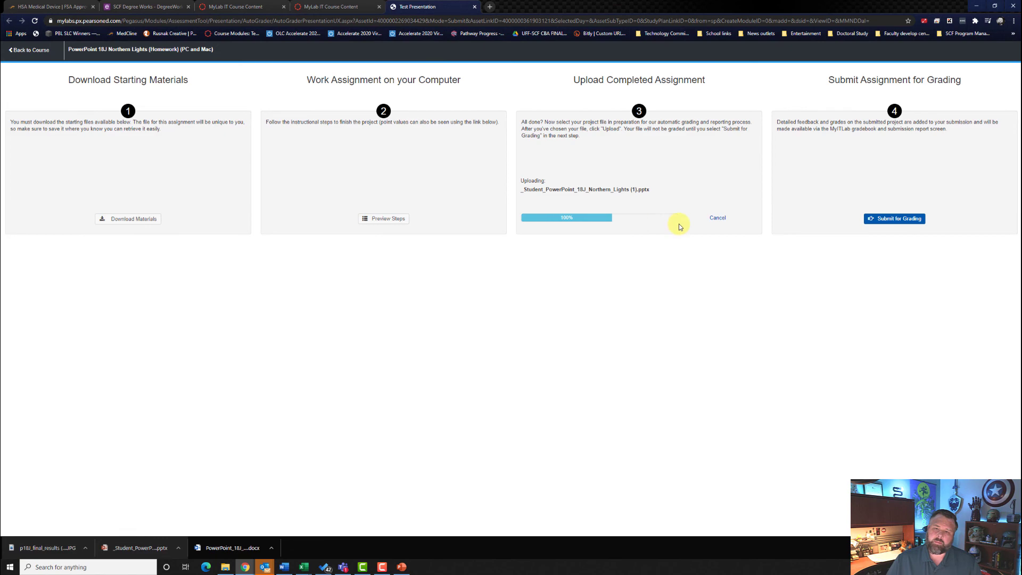
click(900, 218)
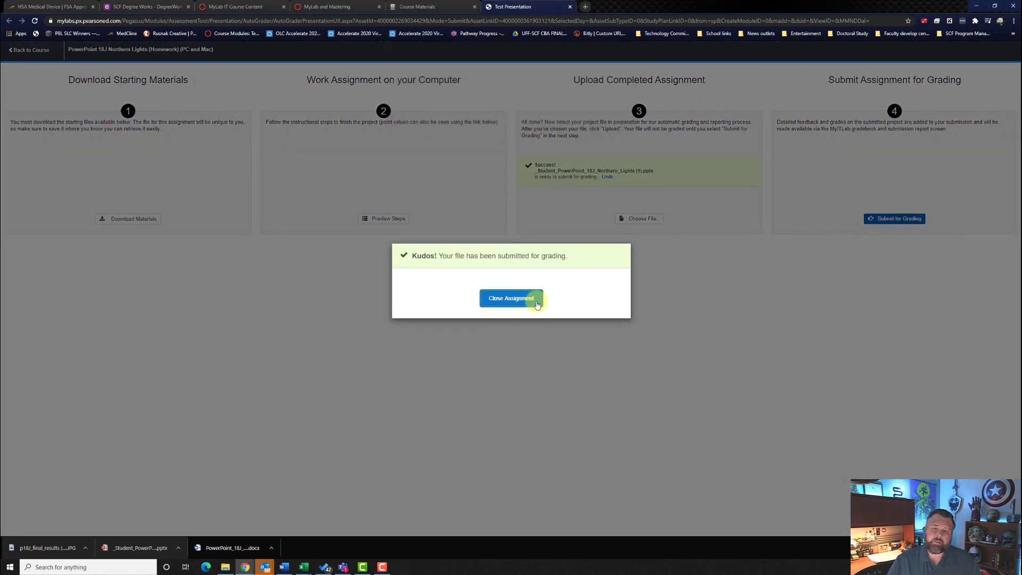
click(527, 306)
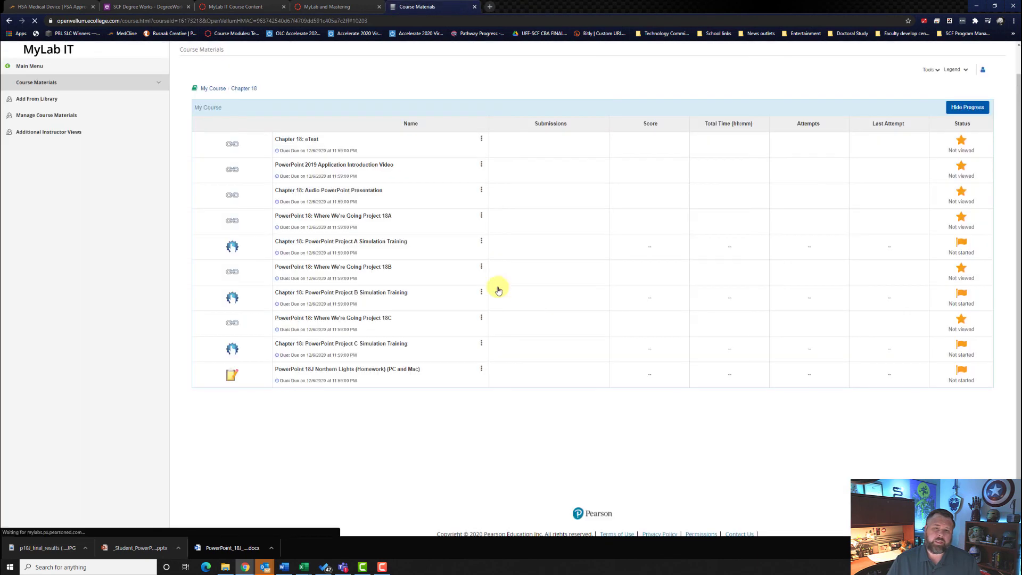
Step: Open the Northern Lights assignment's Submission 1 score card via View Submissions
click(482, 369)
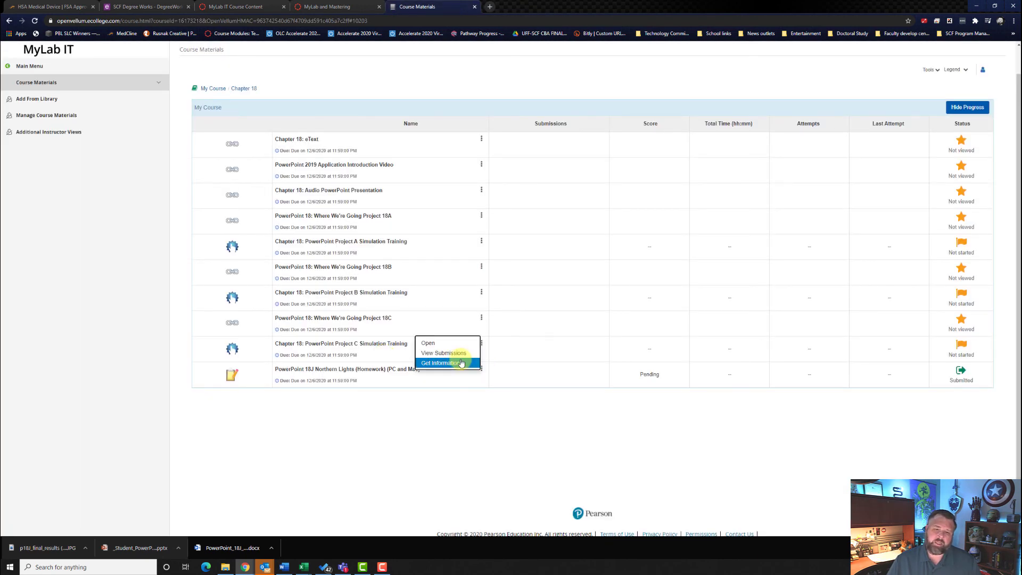
click(465, 353)
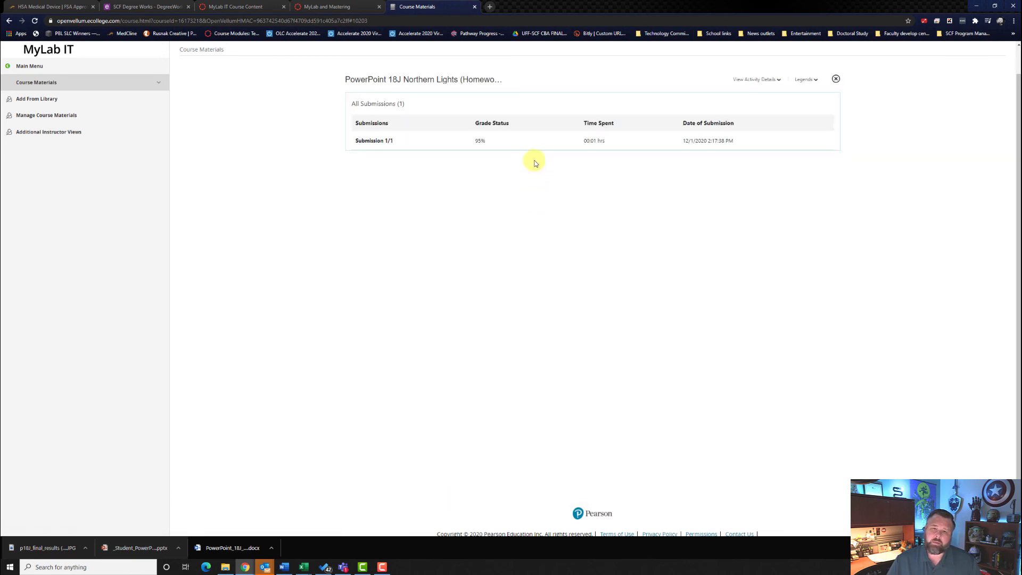
click(383, 141)
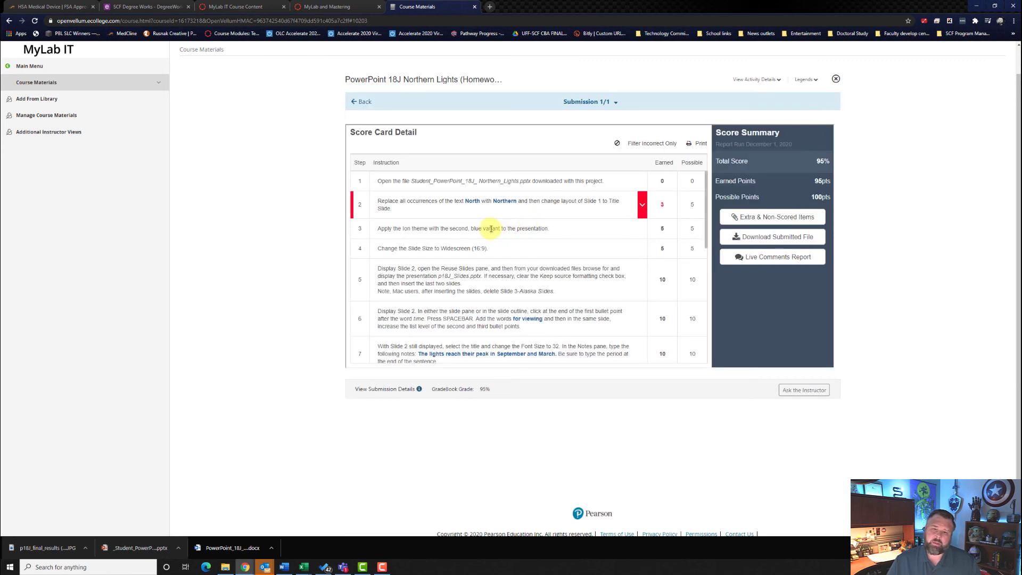
Step: Expand steps 2 and 13 on the score card to read what was marked wrong
click(483, 218)
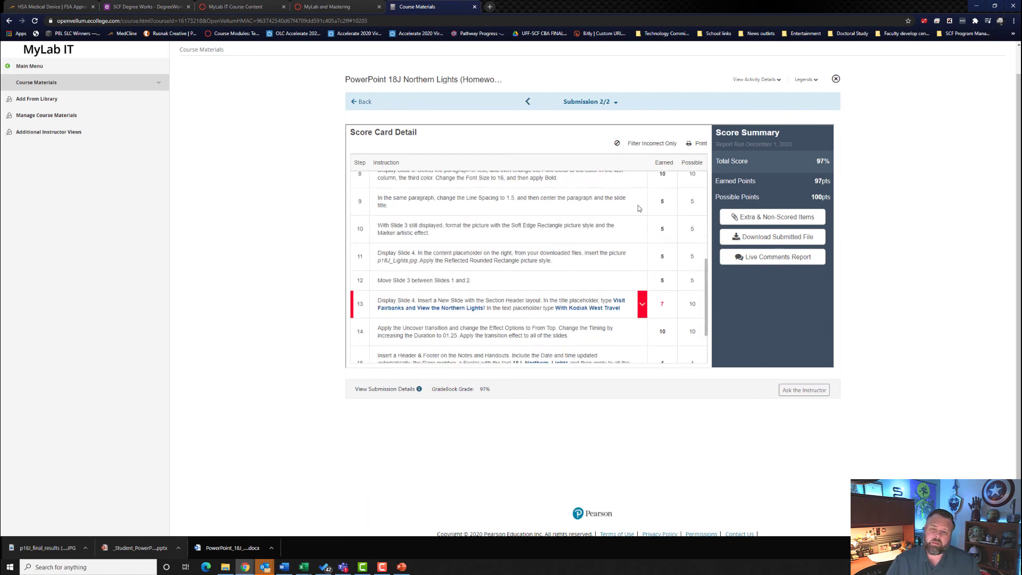
scroll(637, 207, down, 3)
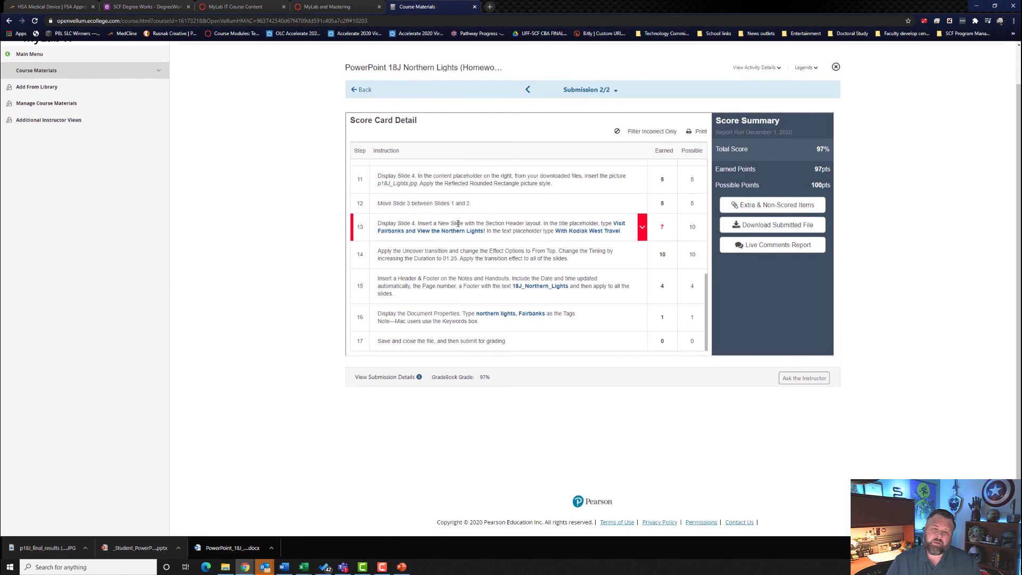
click(639, 230)
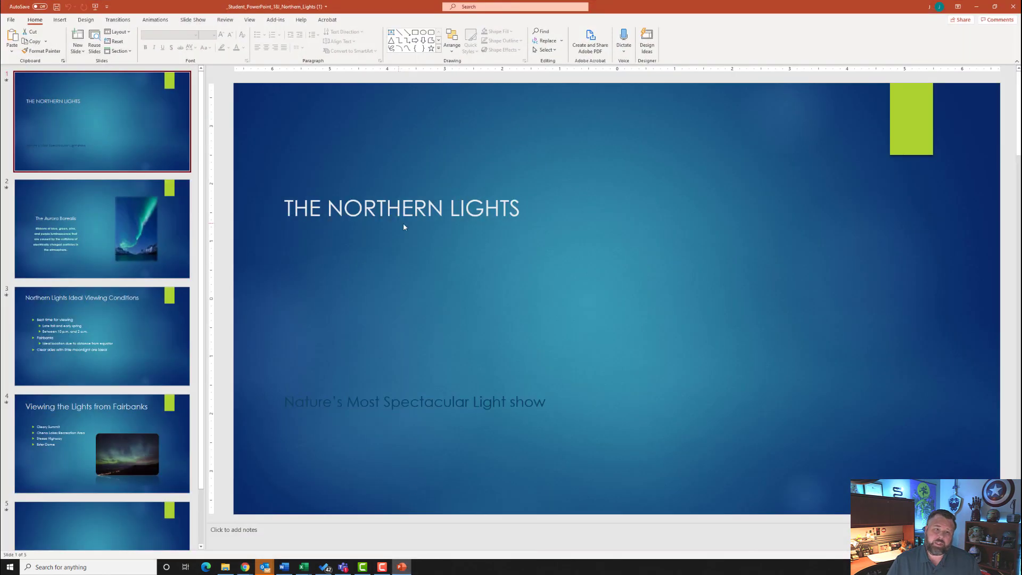
click(430, 263)
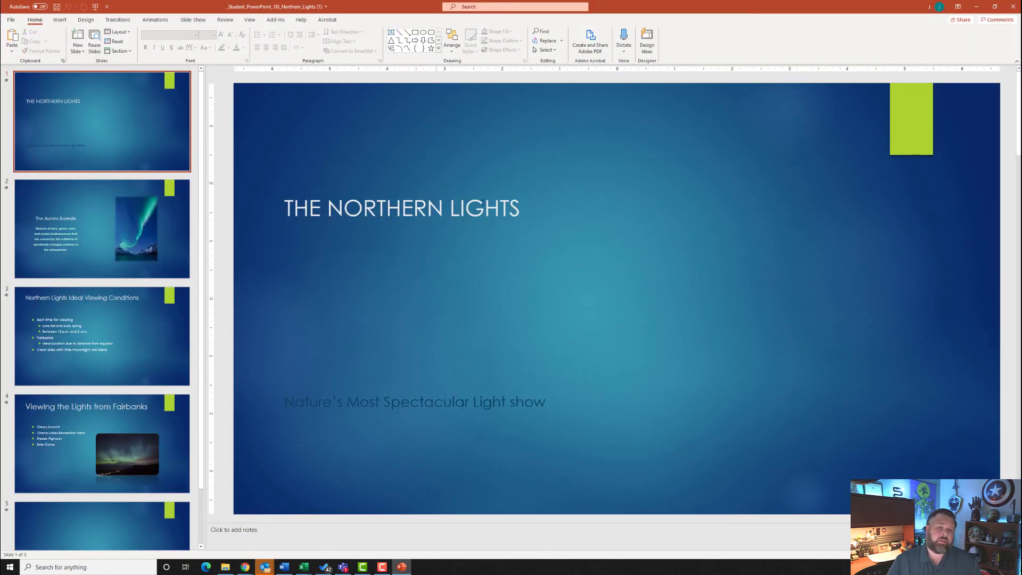
Step: Change slide 1's layout to Title Slide
click(422, 159)
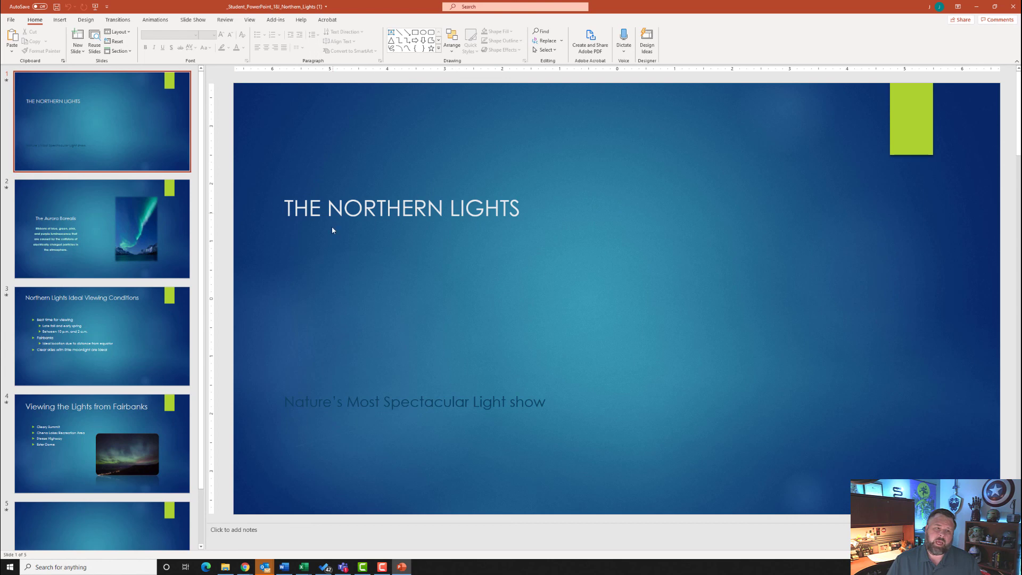
click(125, 34)
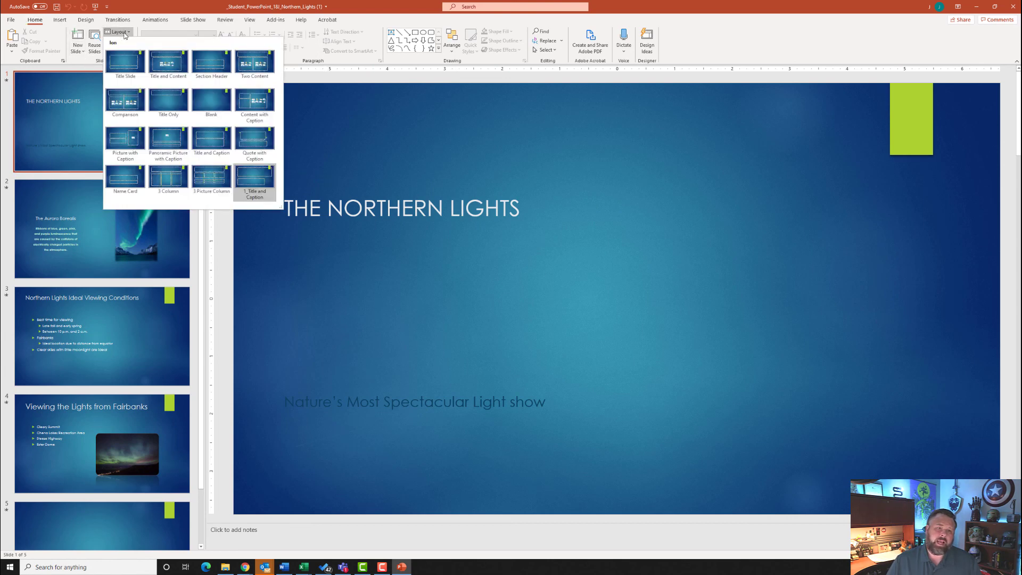
click(126, 60)
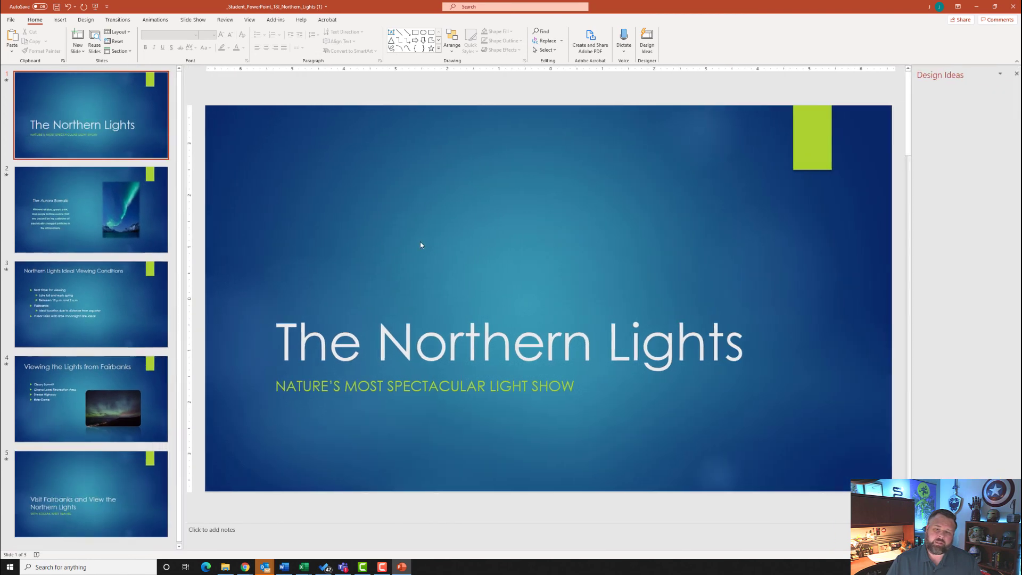
click(1011, 75)
Step: Add '!' to the end of slide 5's title, save, and minimize PowerPoint
click(81, 503)
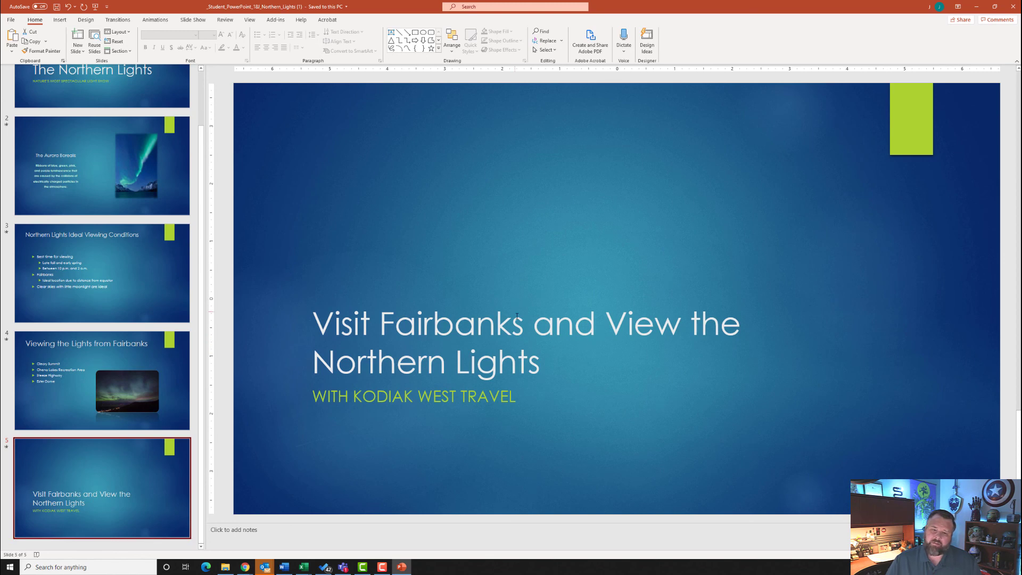
click(542, 355)
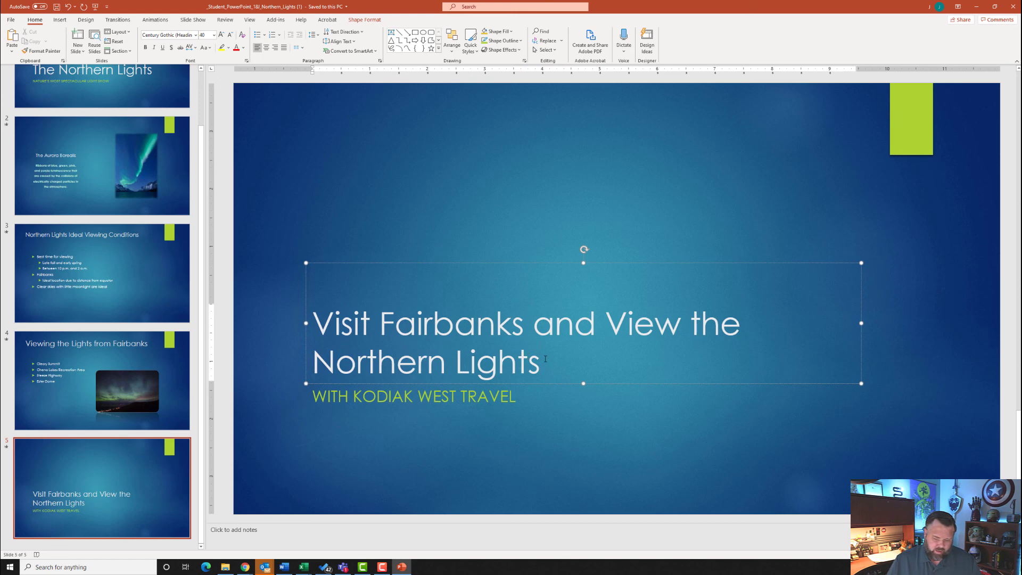
text(!)
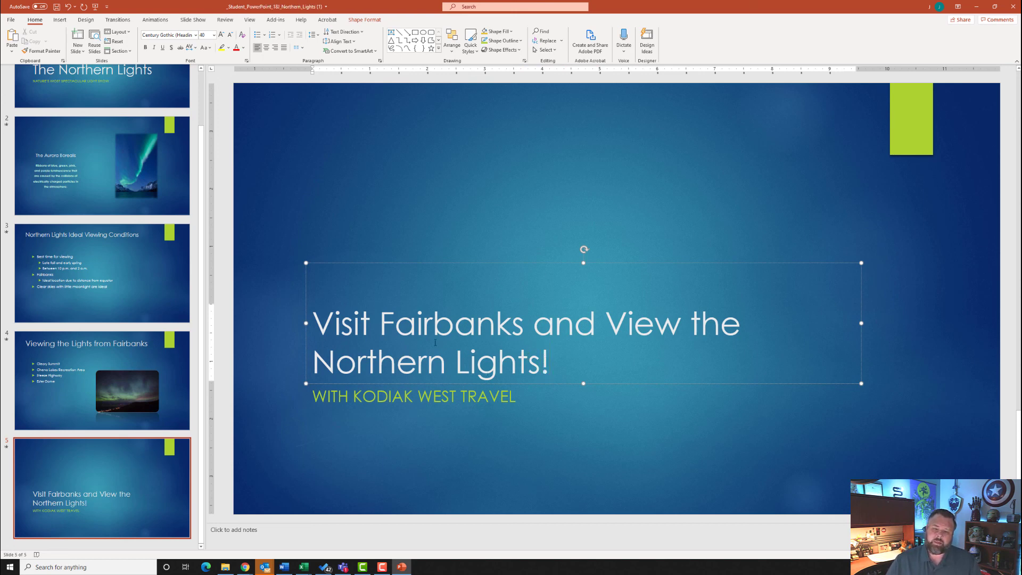
click(56, 6)
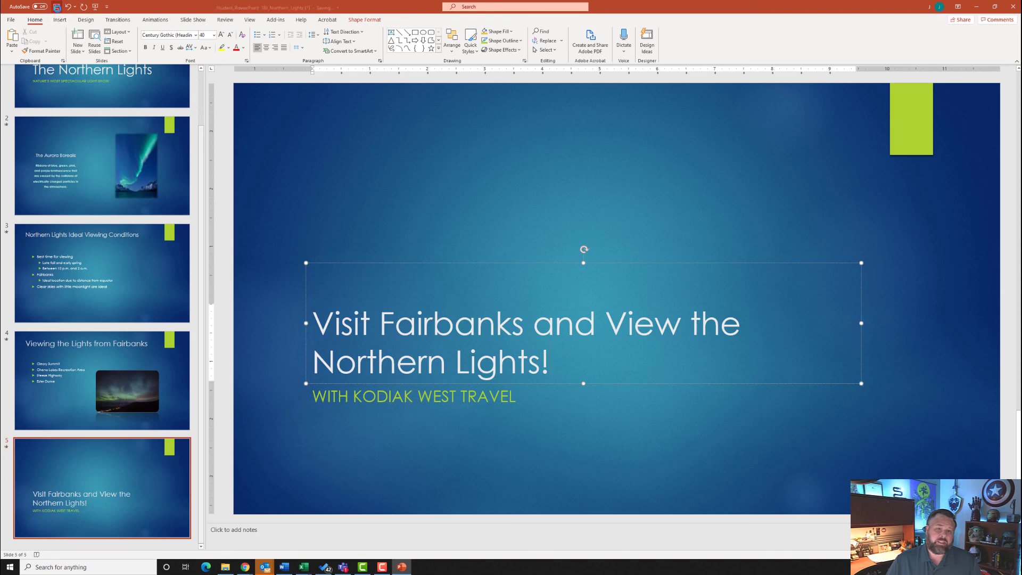
click(976, 7)
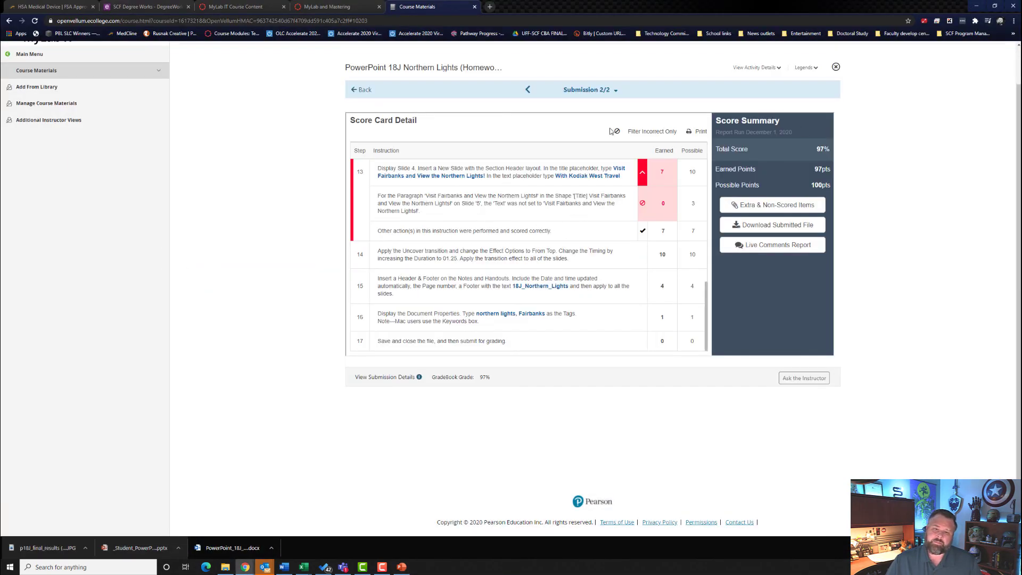
Step: Upload the corrected Northern Lights presentation to the assignment and submit it for grading
click(836, 67)
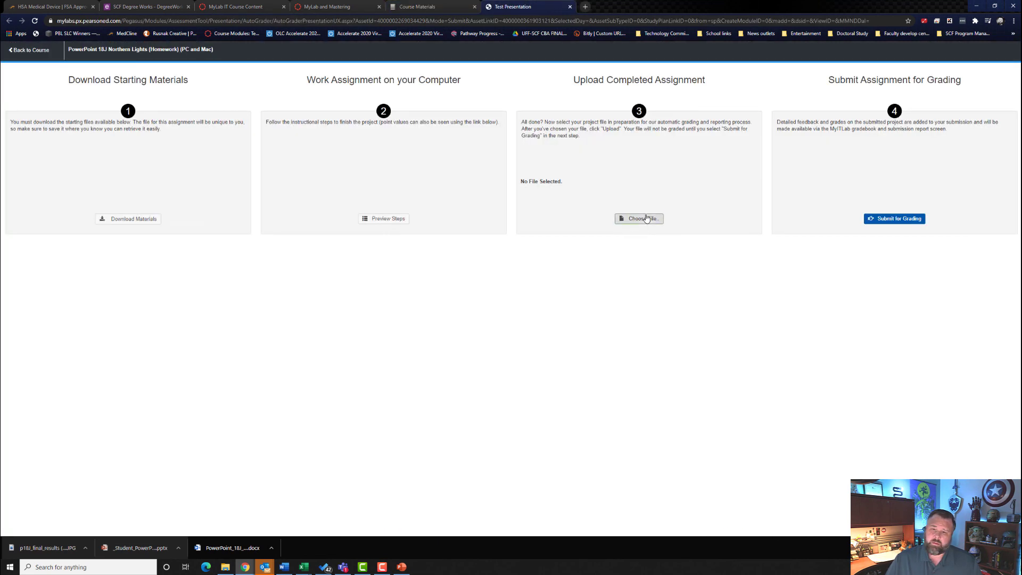
click(638, 218)
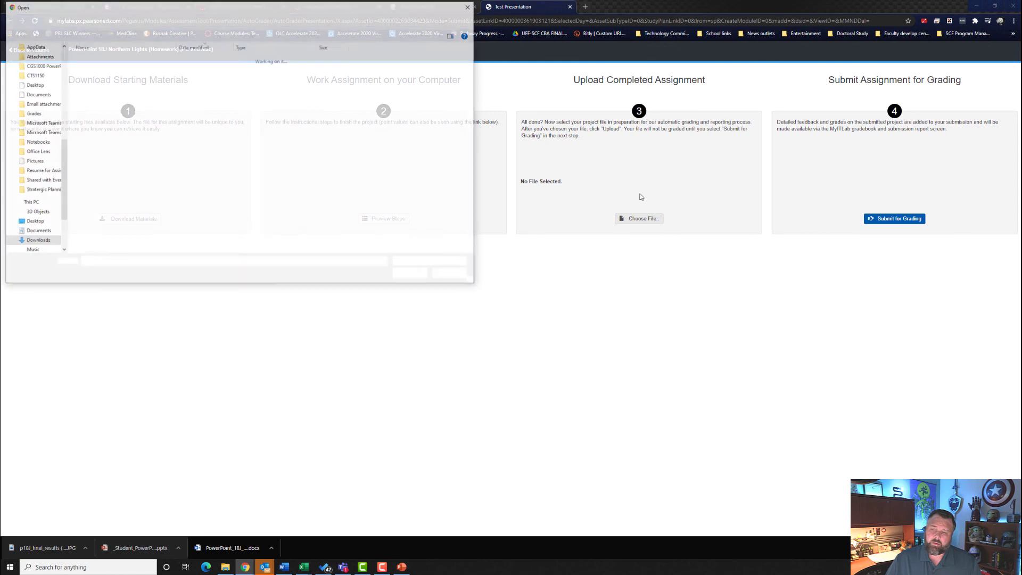
click(144, 70)
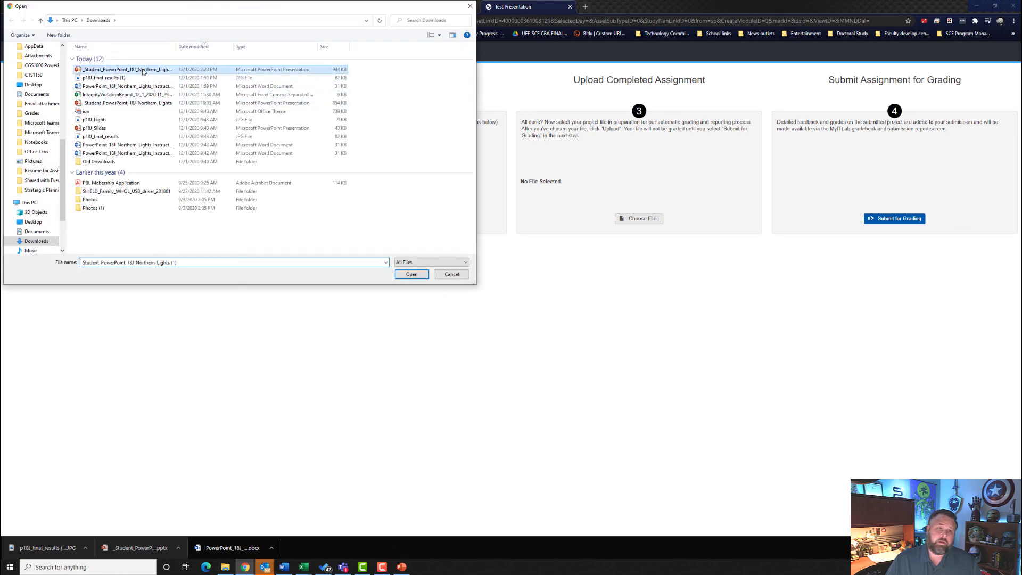
click(411, 274)
click(651, 223)
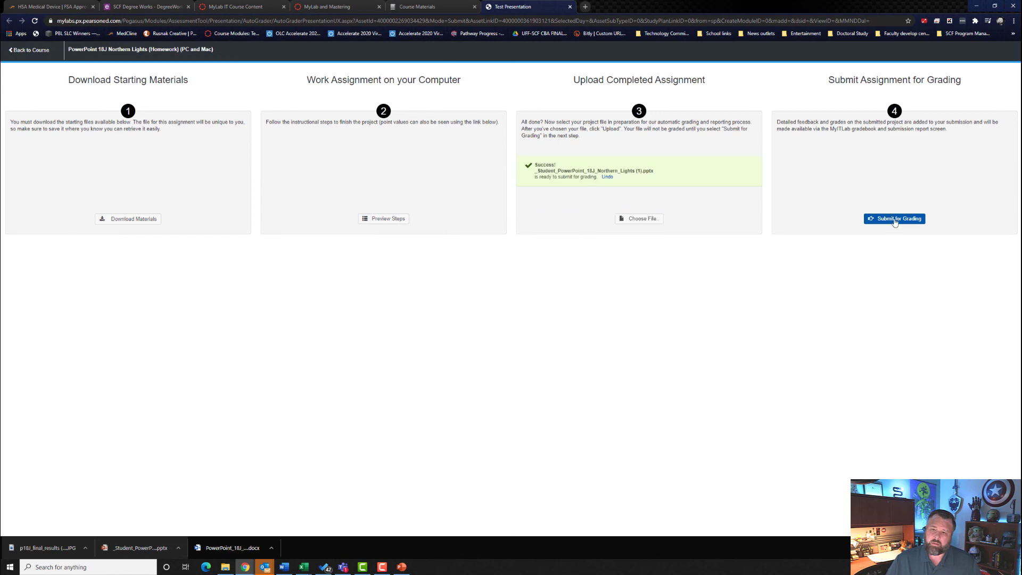
click(897, 222)
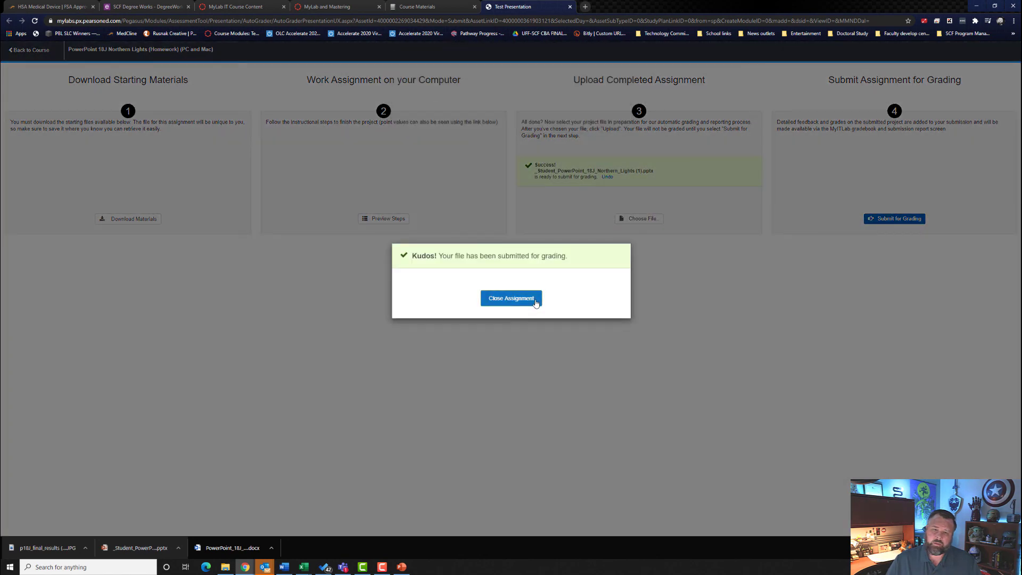
Step: Return to the Chapter 18 course list and view the Northern Lights assignment's submissions
click(535, 298)
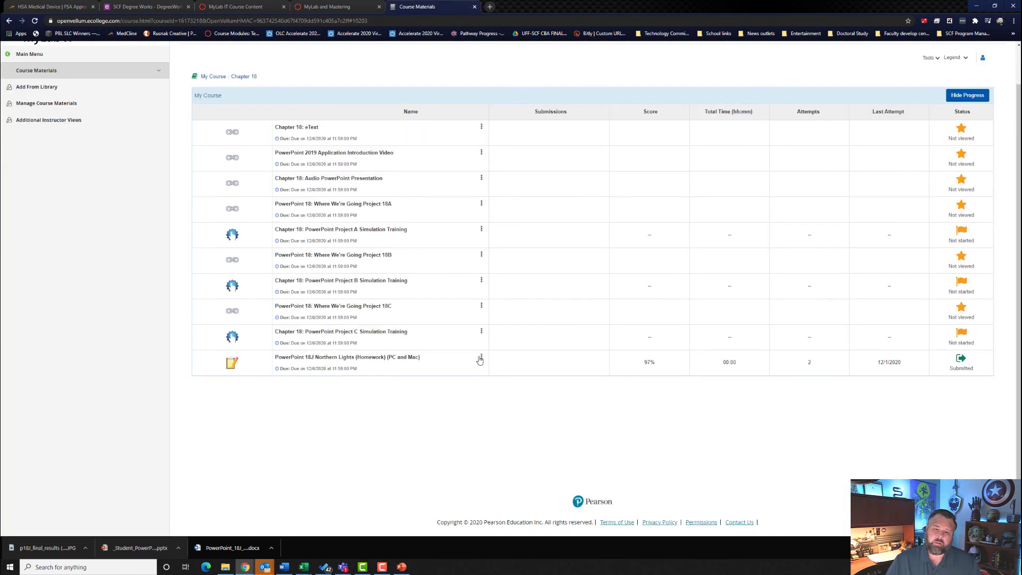
click(481, 356)
click(457, 343)
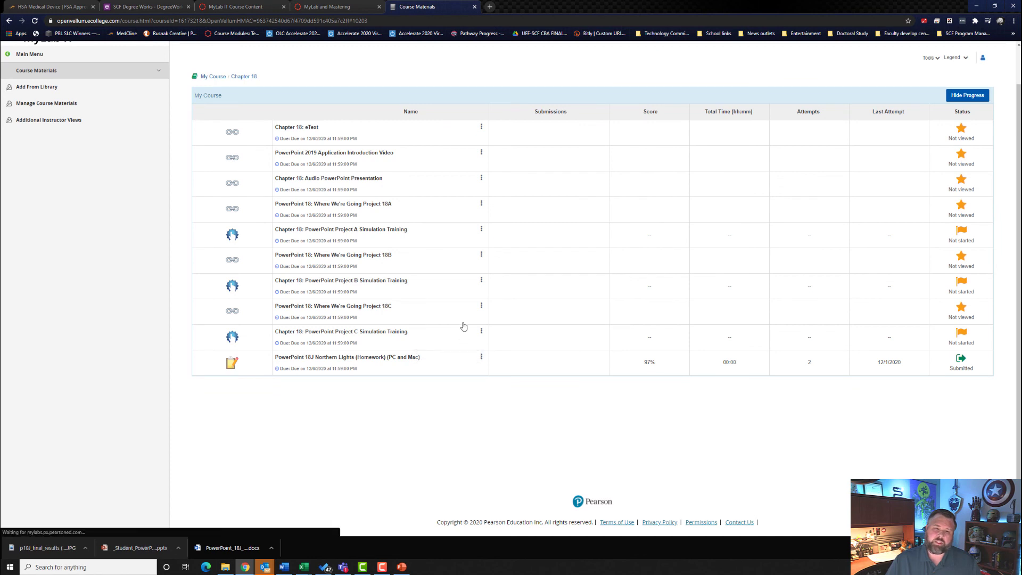